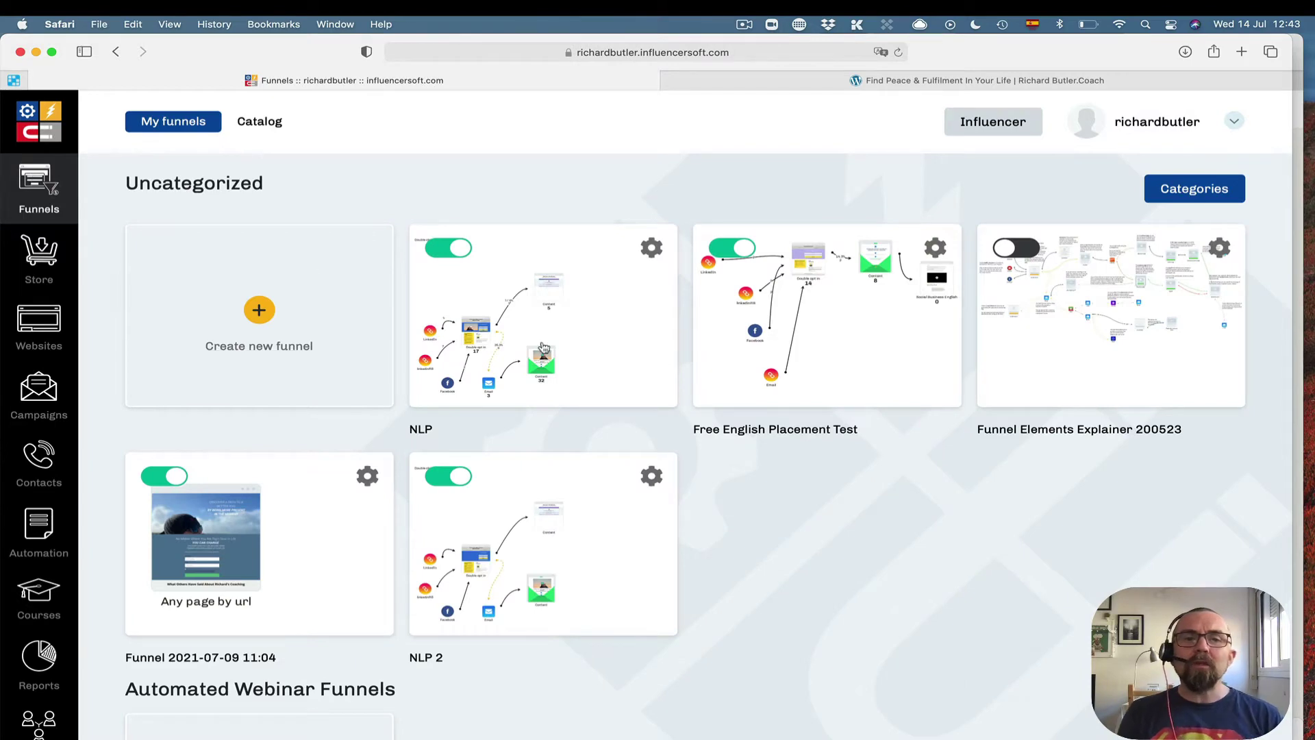
Step: Open the NLP funnel's flowchart and dismiss the Double opt in details panel
left_click(560, 298)
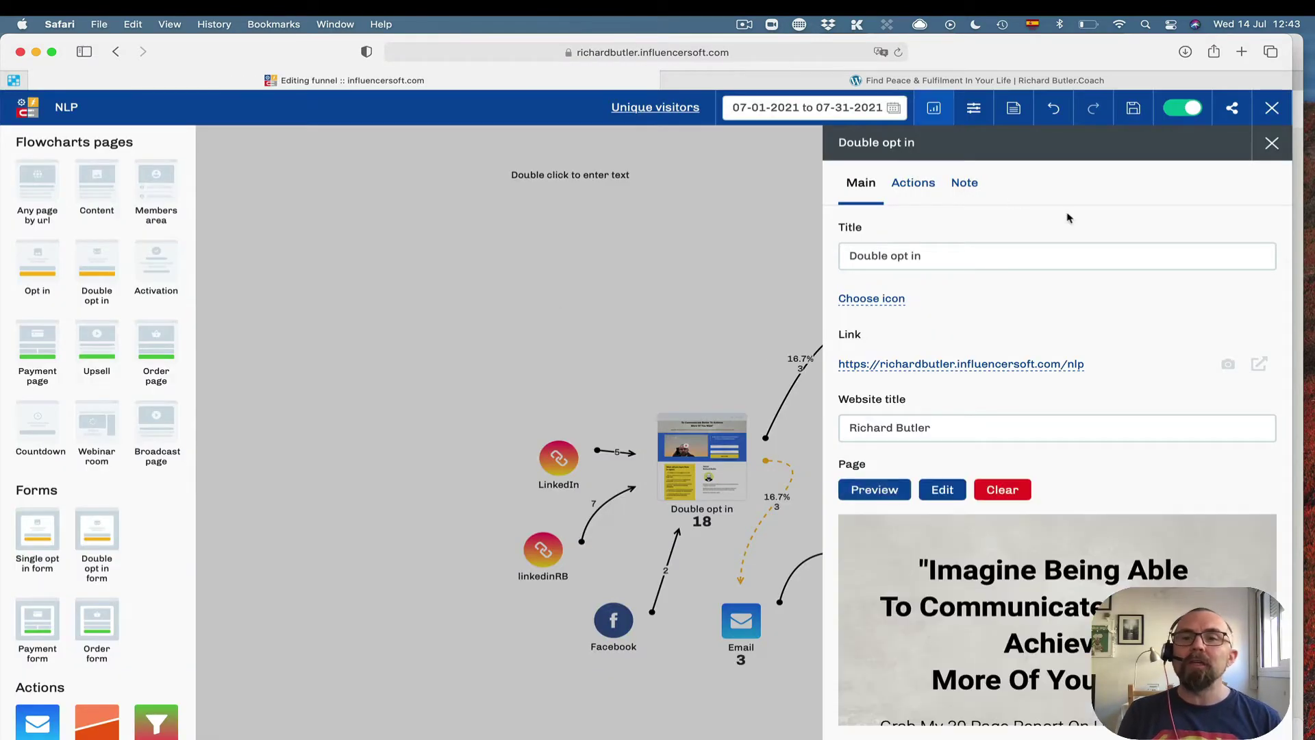
left_click(1271, 144)
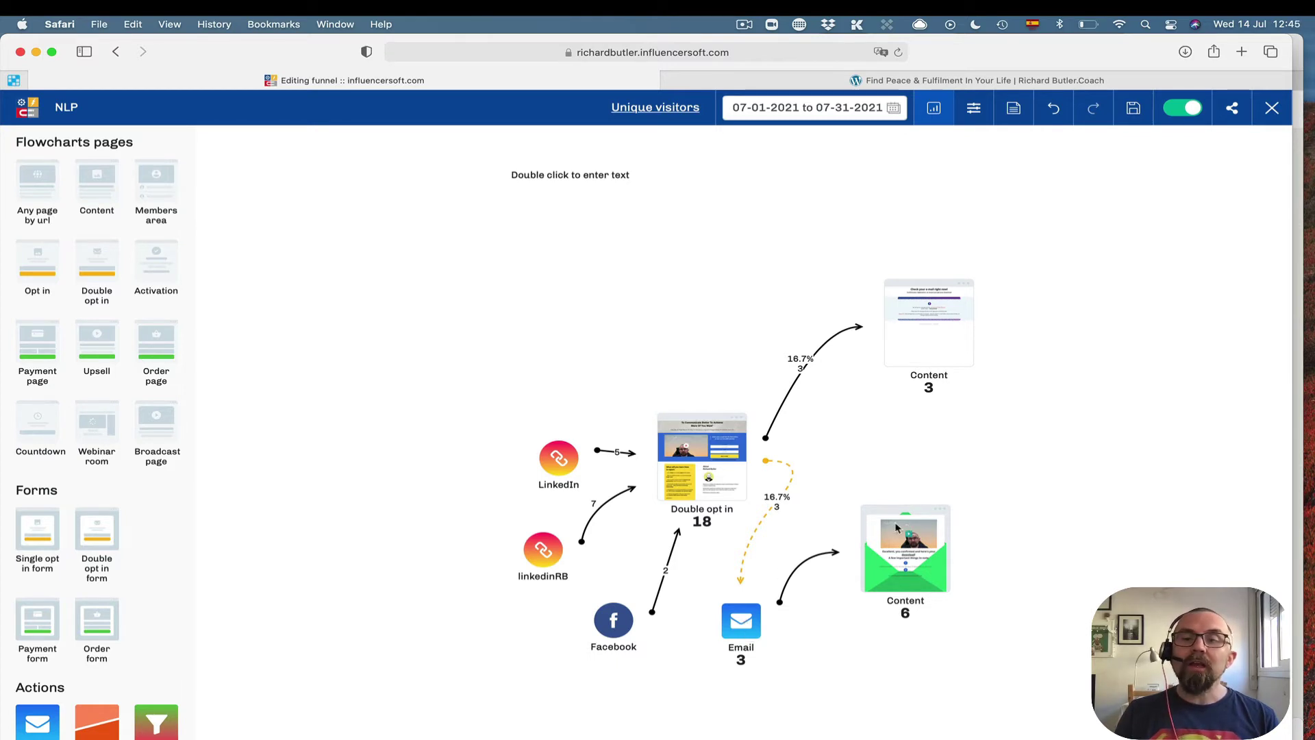
Step: Select the Email-to-Content connector, then exit via the logo to the Getting started dashboard
left_click(803, 560)
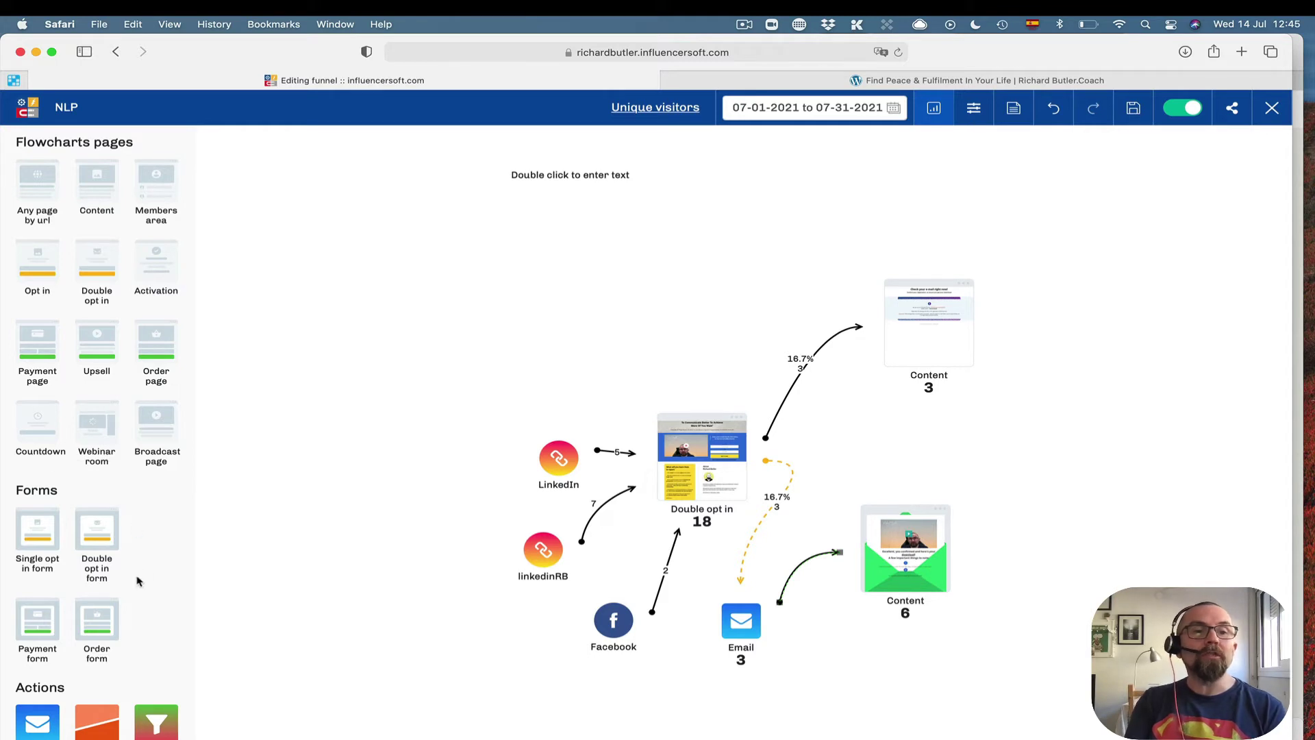
scroll(130, 587, "down", 5)
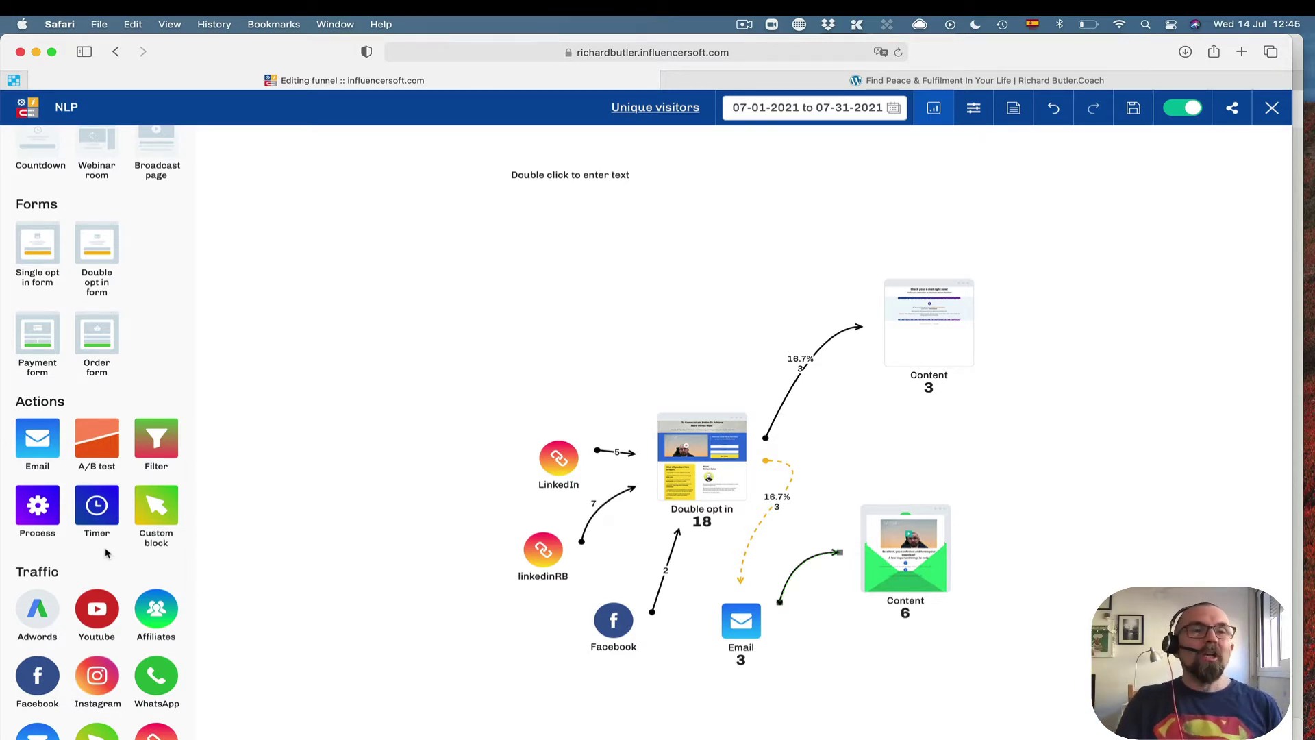
left_click(31, 108)
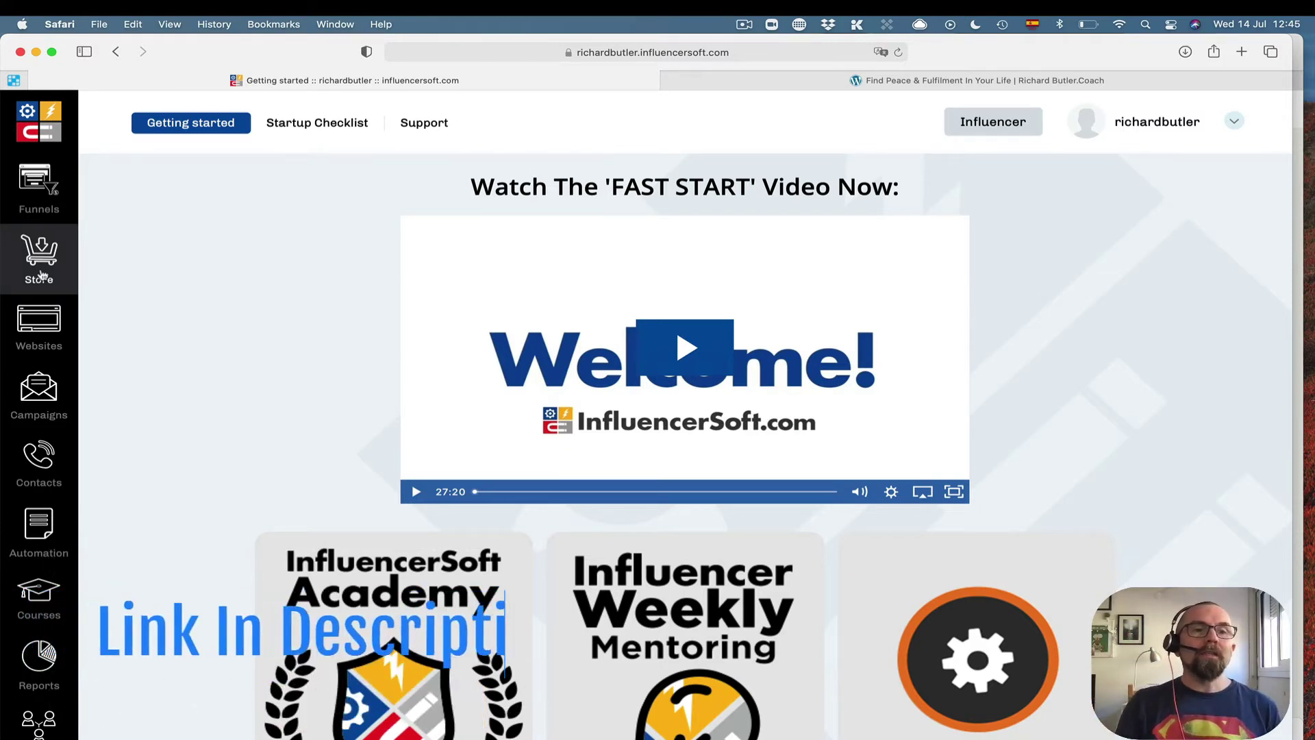
Step: Open RichardButler.coach's pages list from Websites, briefly browsing the live site tab
left_click(43, 334)
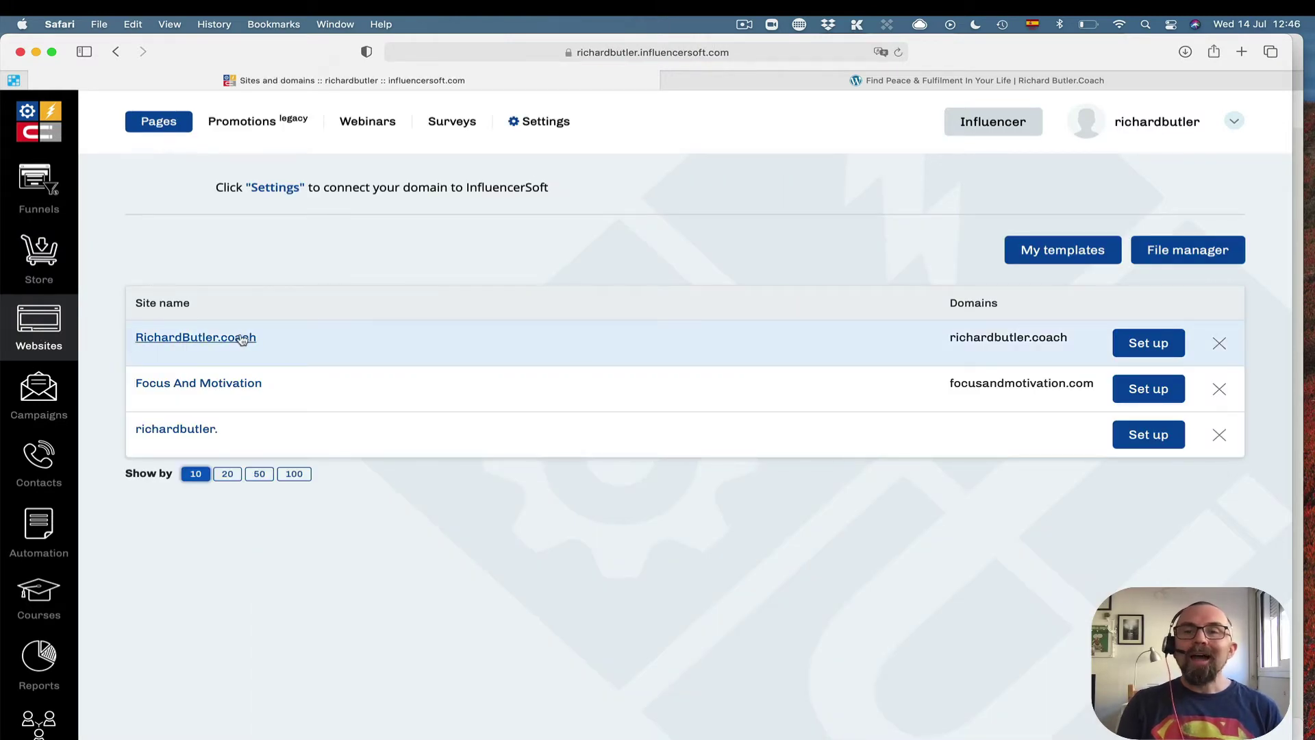
left_click(243, 338)
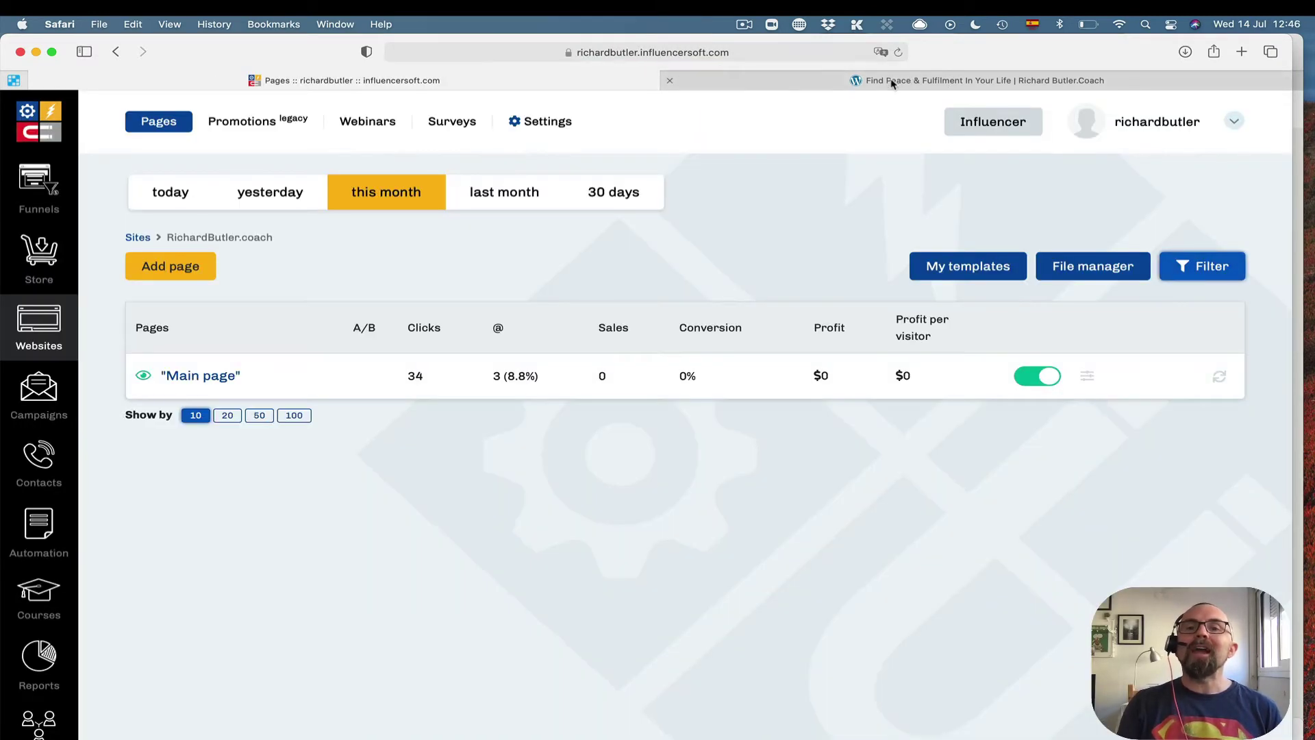
mouse_move(893, 83)
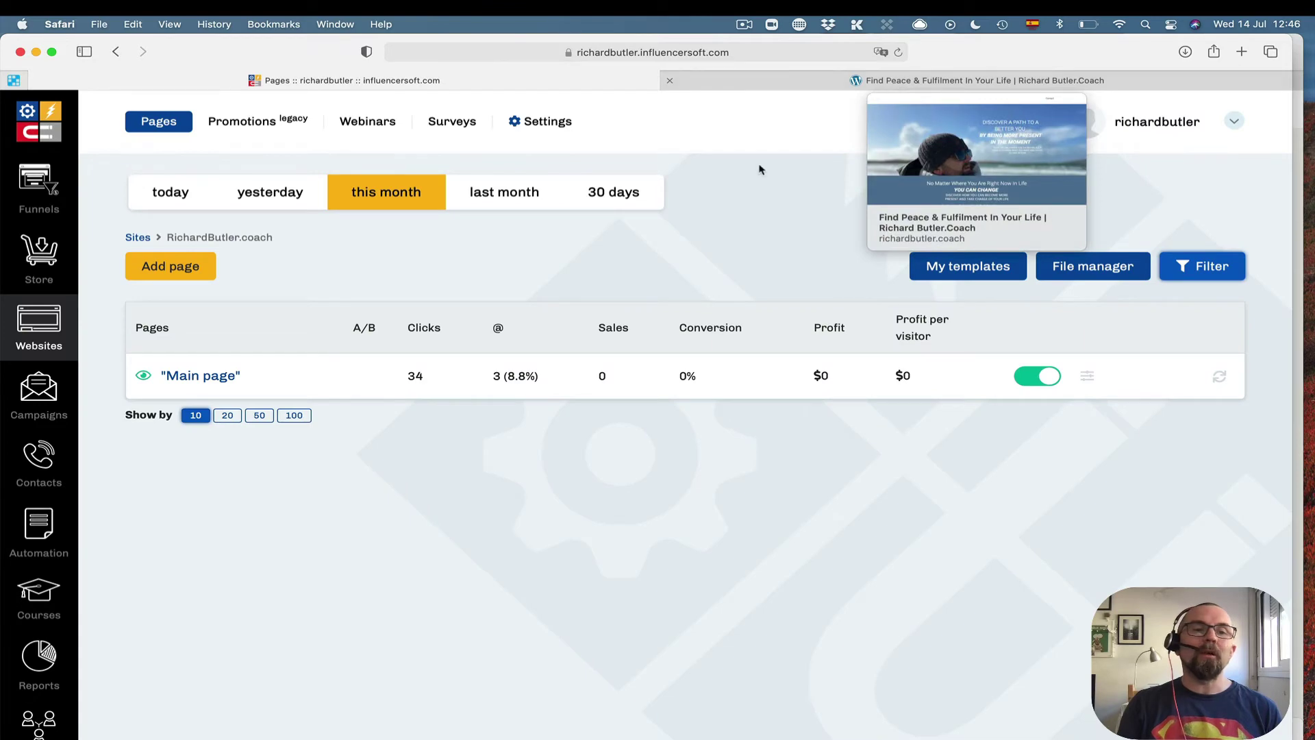
left_click(789, 82)
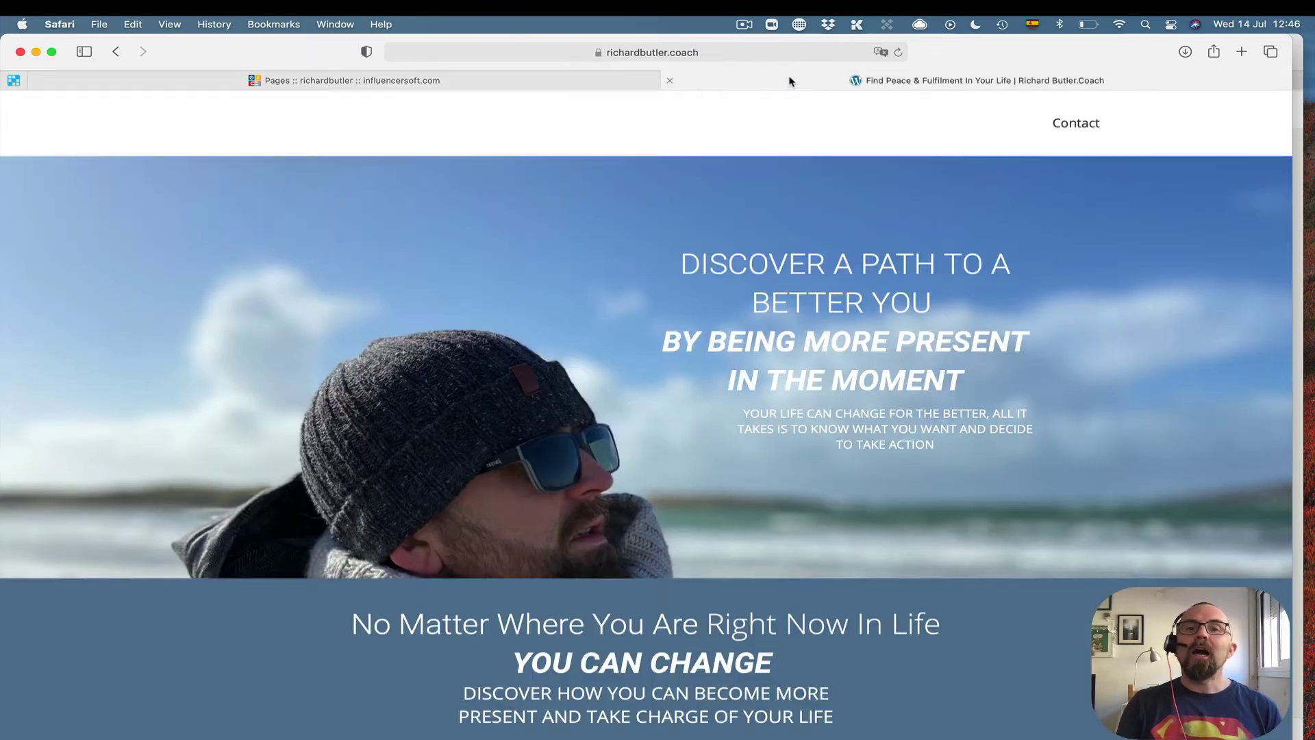
scroll(747, 306, "down", 4)
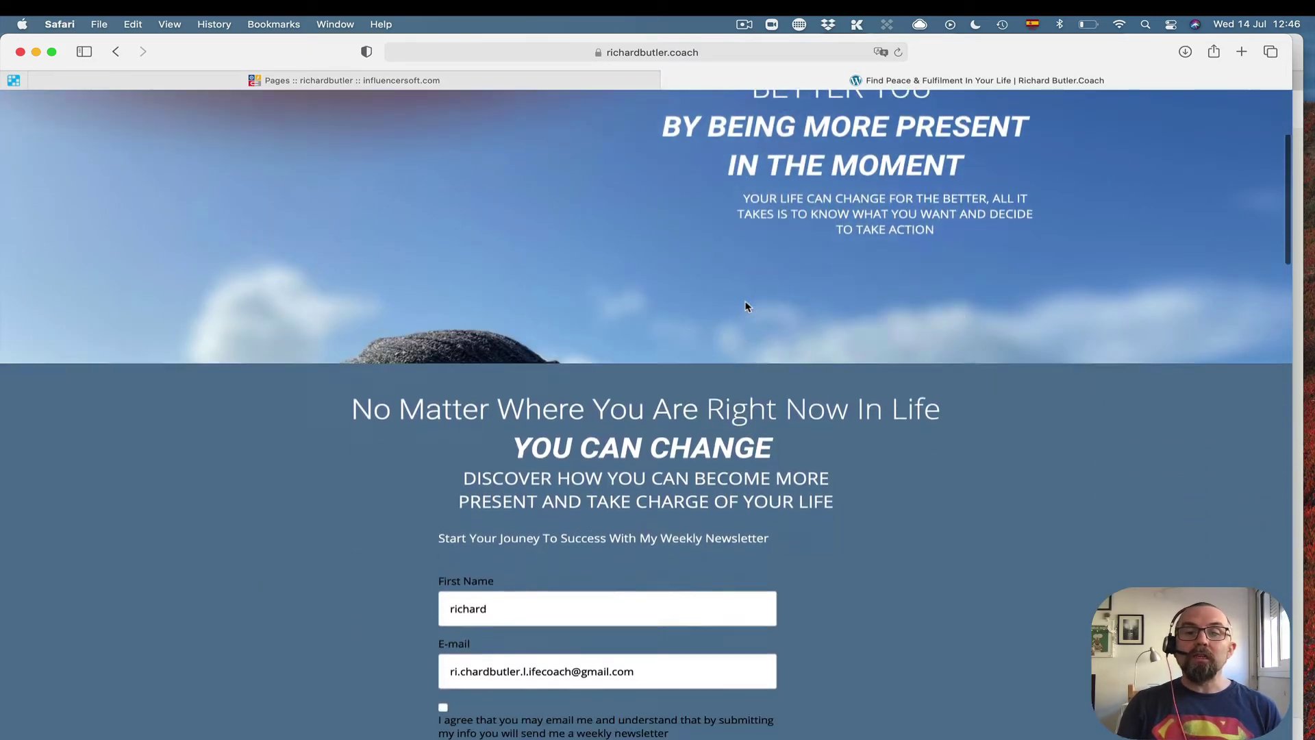
scroll(747, 306, "down", 12)
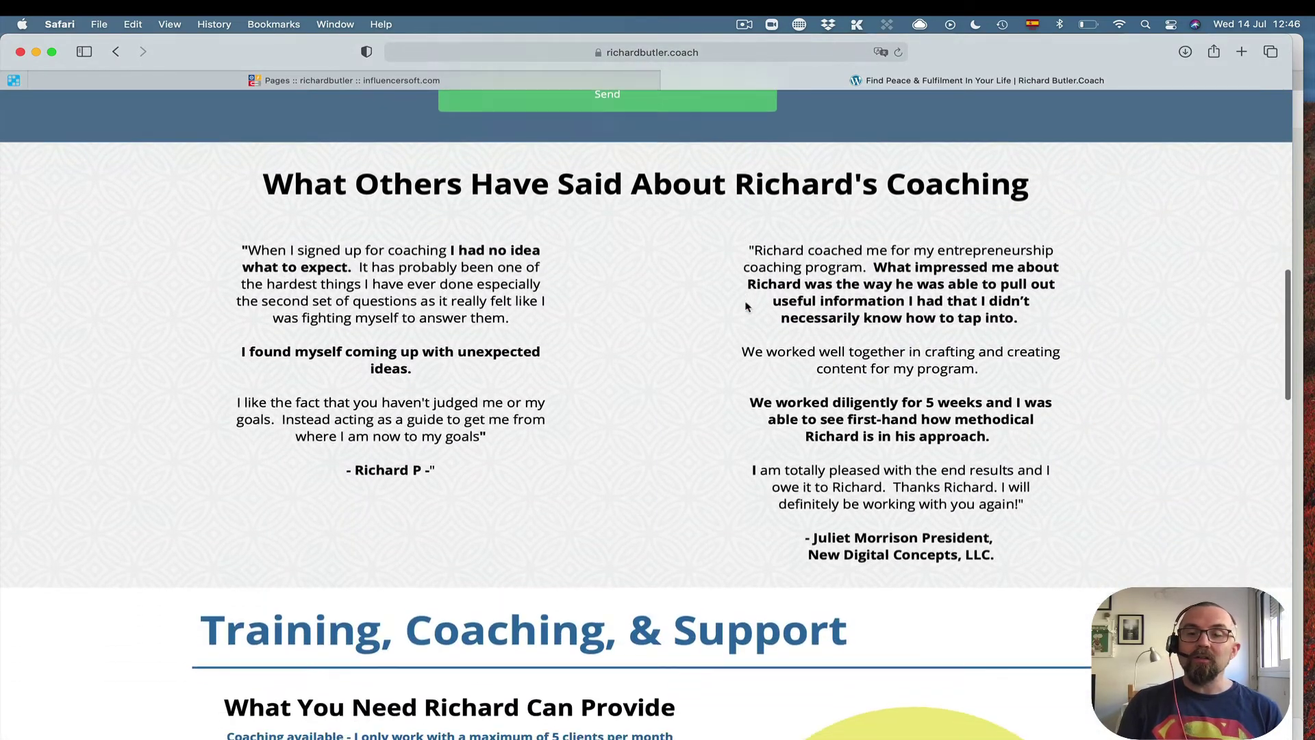
scroll(747, 306, "down", 6)
left_click(588, 80)
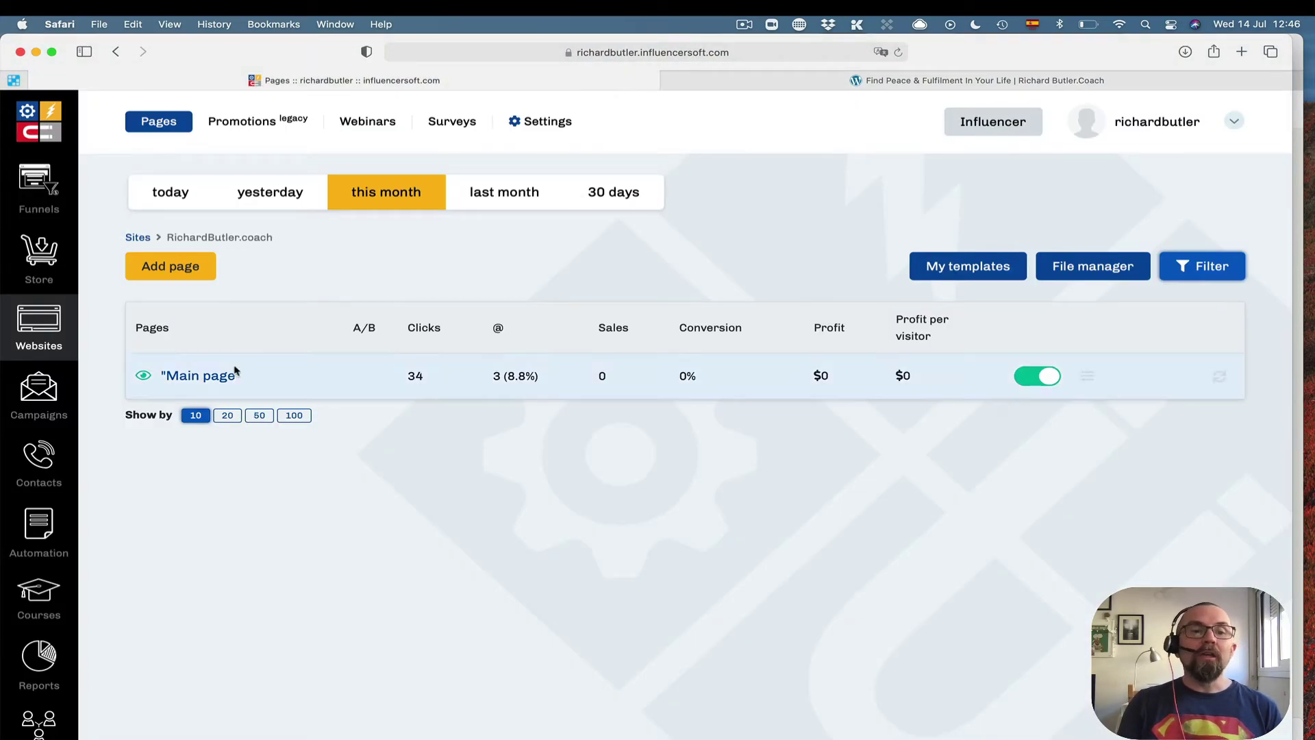
Step: Edit the Main page in the visual editor from its page settings
left_click(214, 375)
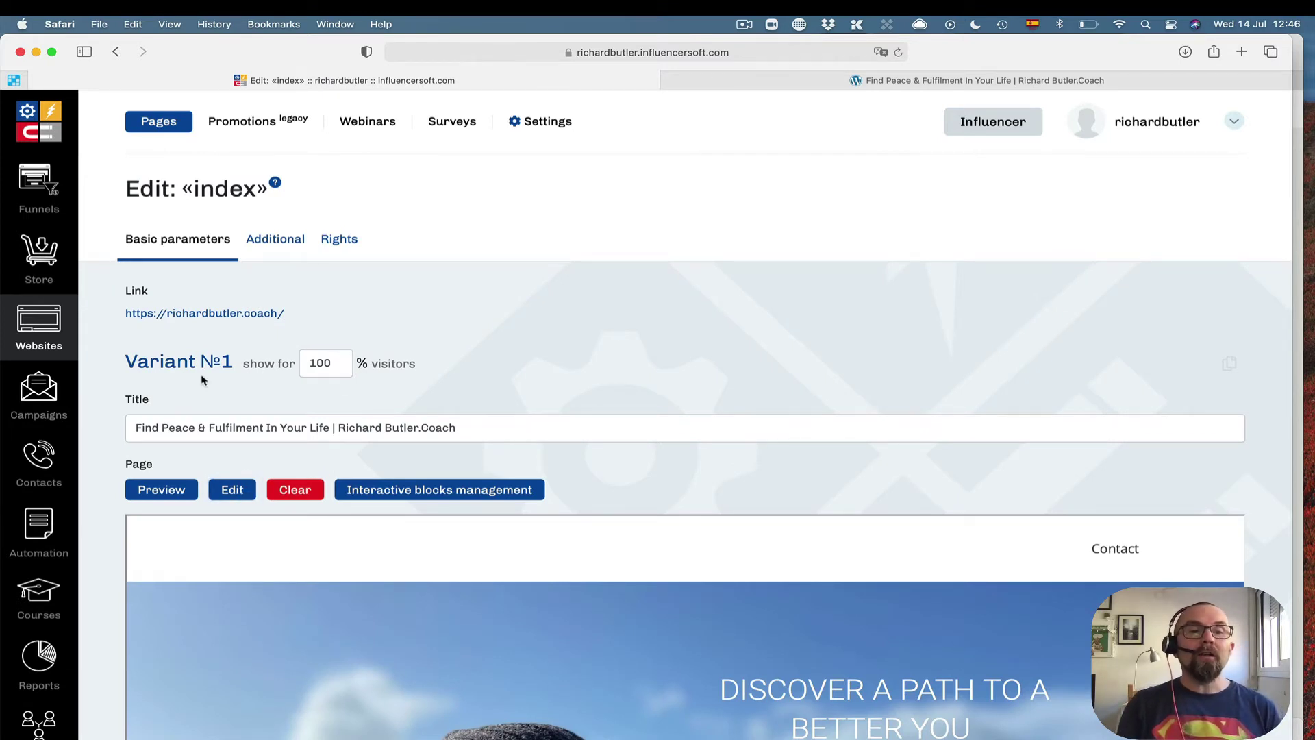
left_click(239, 491)
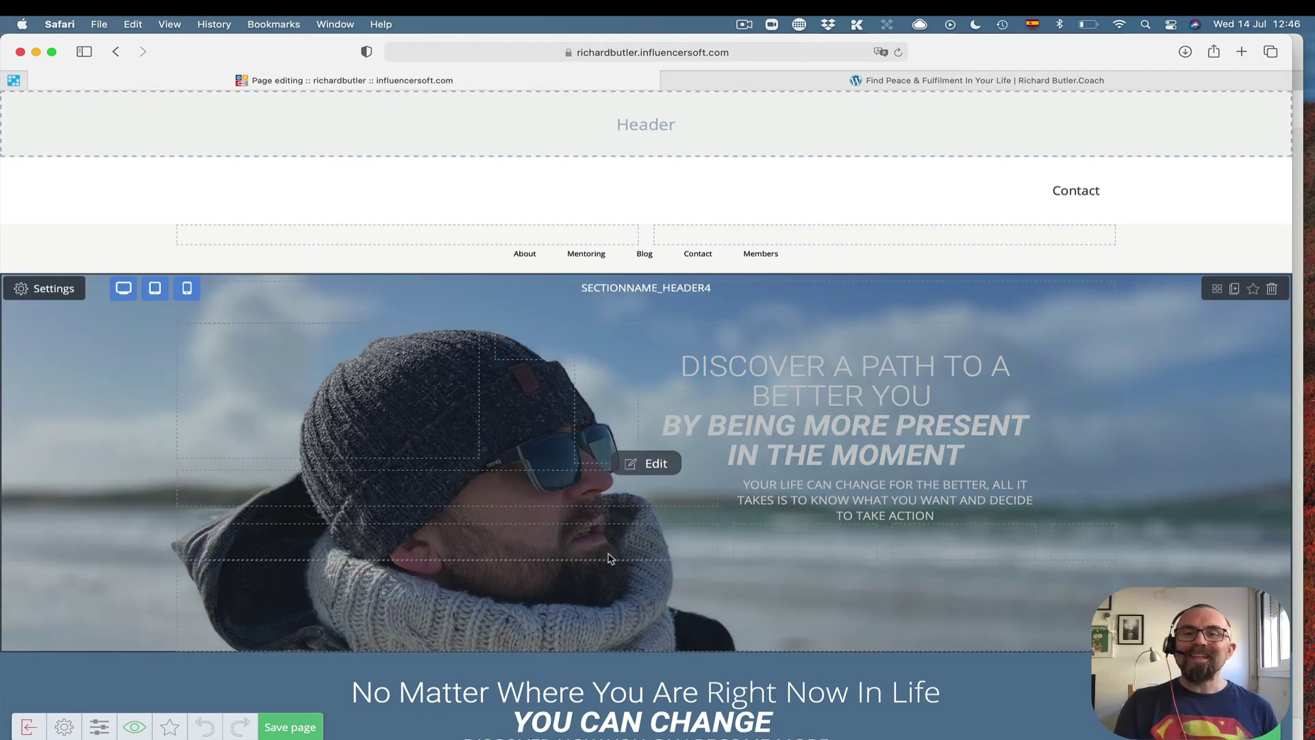
scroll(610, 558, "down", 5)
scroll(610, 558, "down", 5)
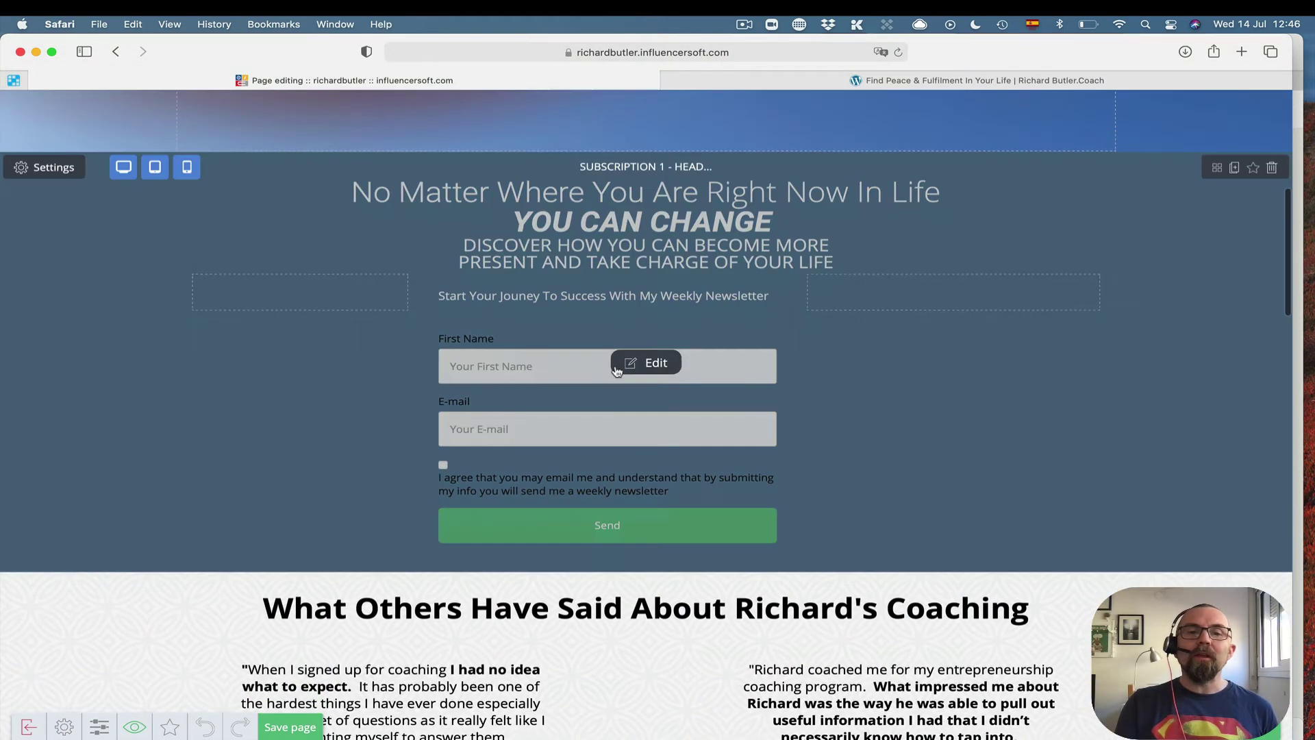
mouse_move(653, 366)
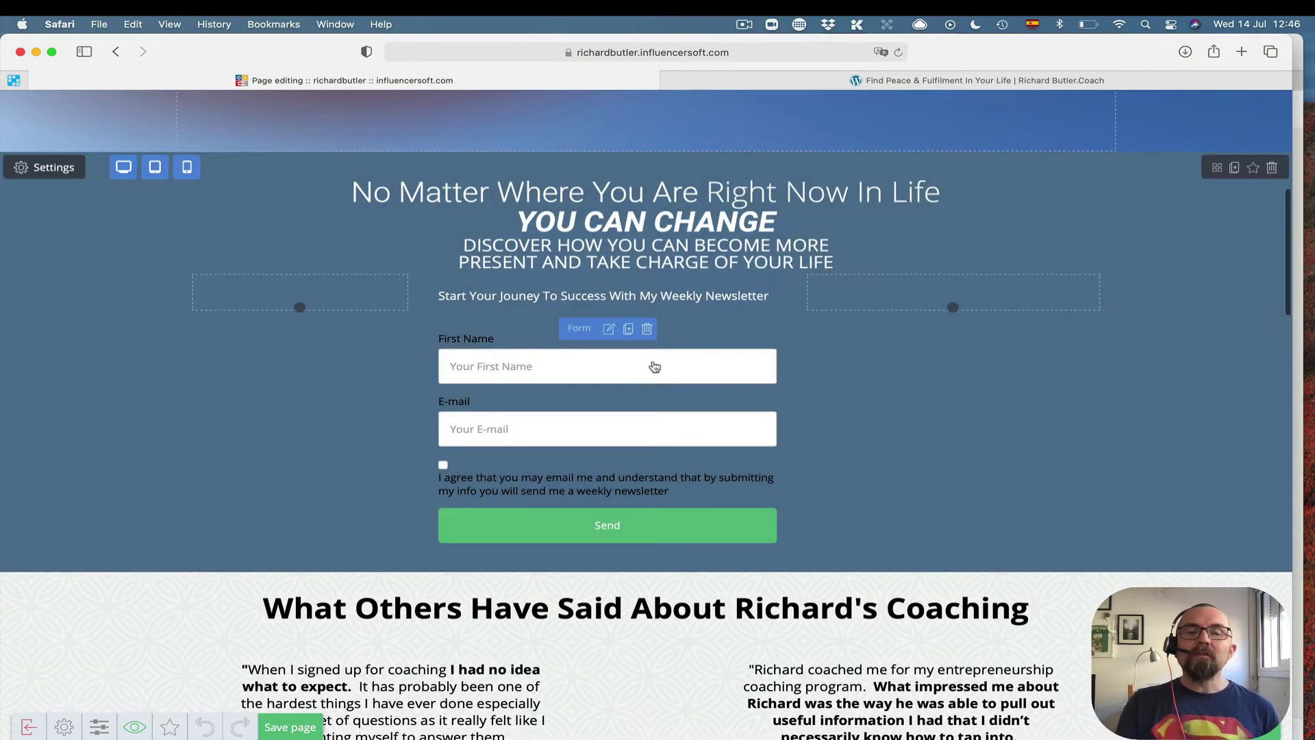
left_click(609, 330)
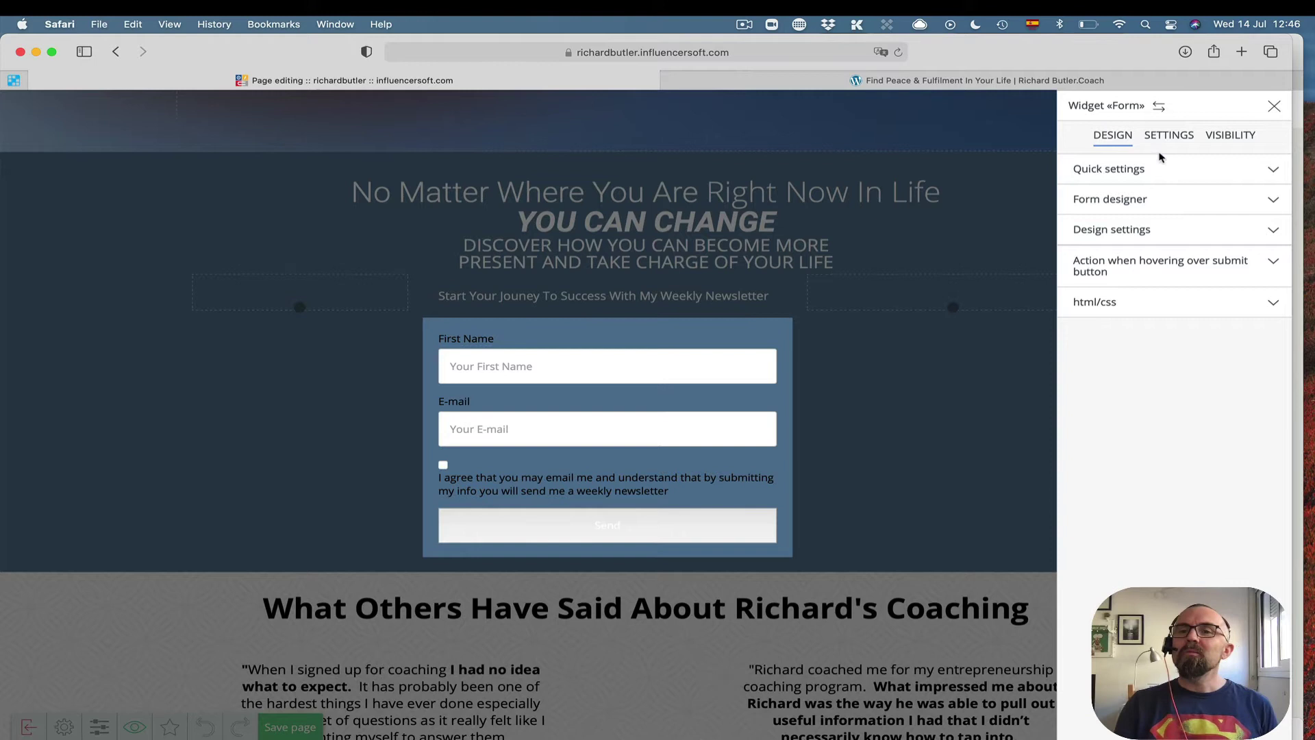
left_click(1174, 137)
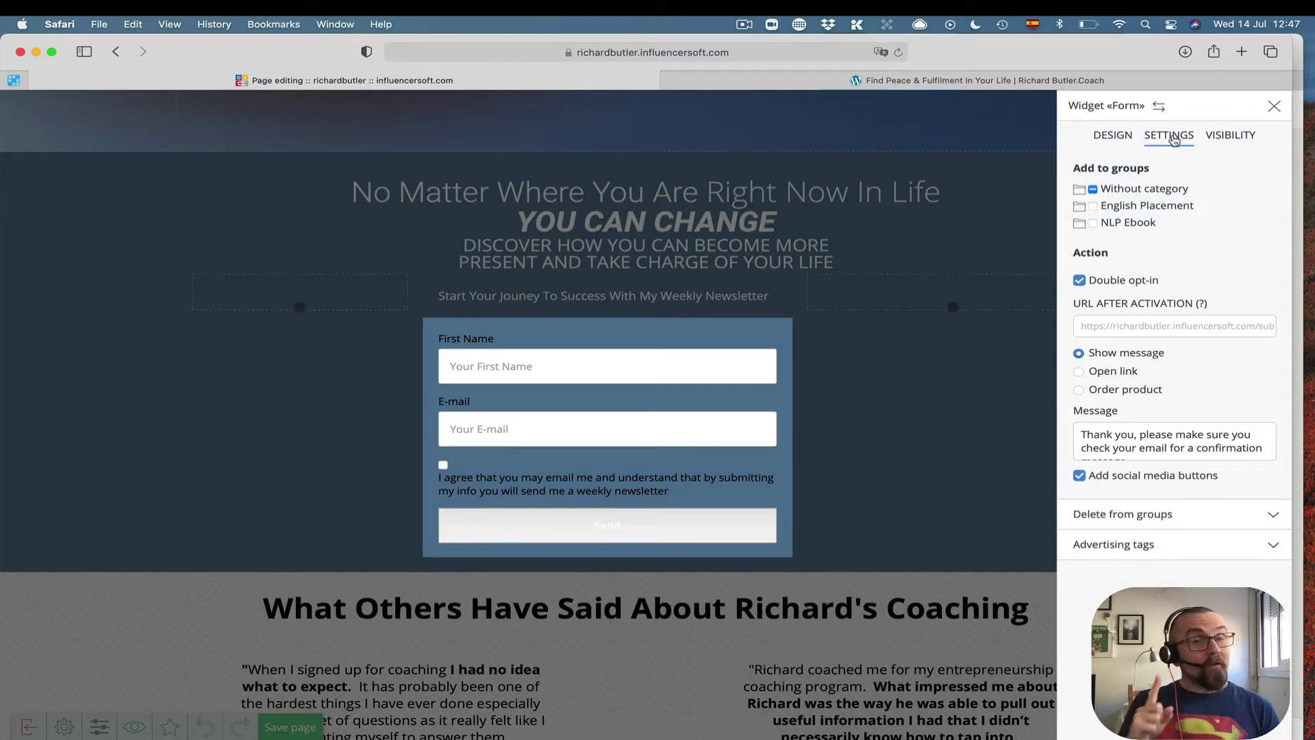
left_click(290, 226)
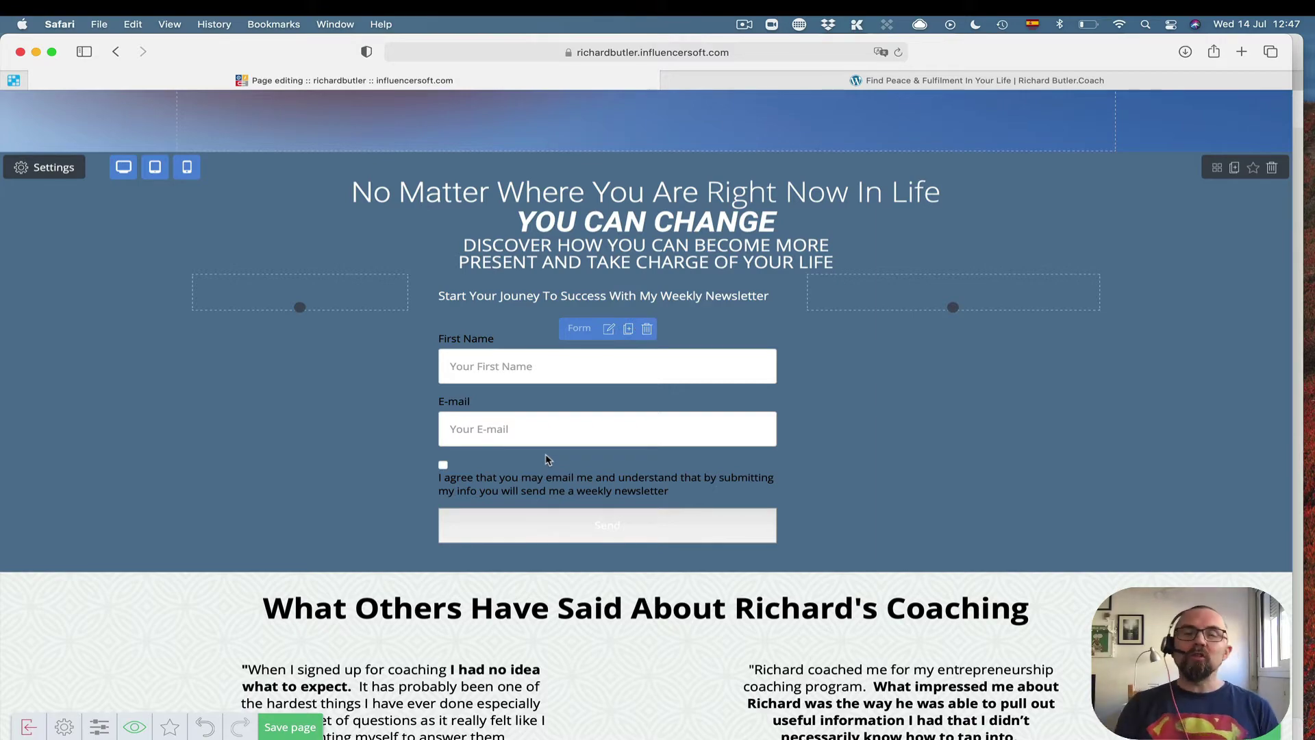
scroll(546, 459, "down", 10)
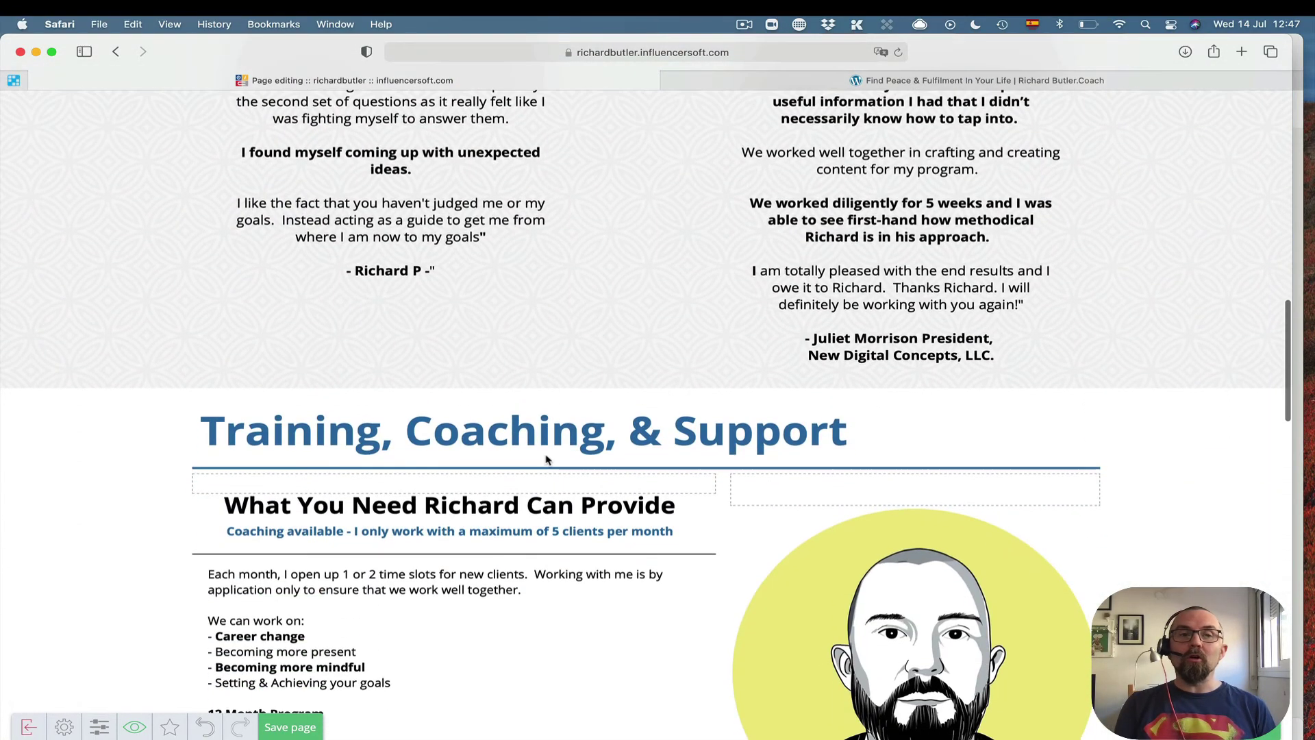
scroll(547, 459, "up", 10)
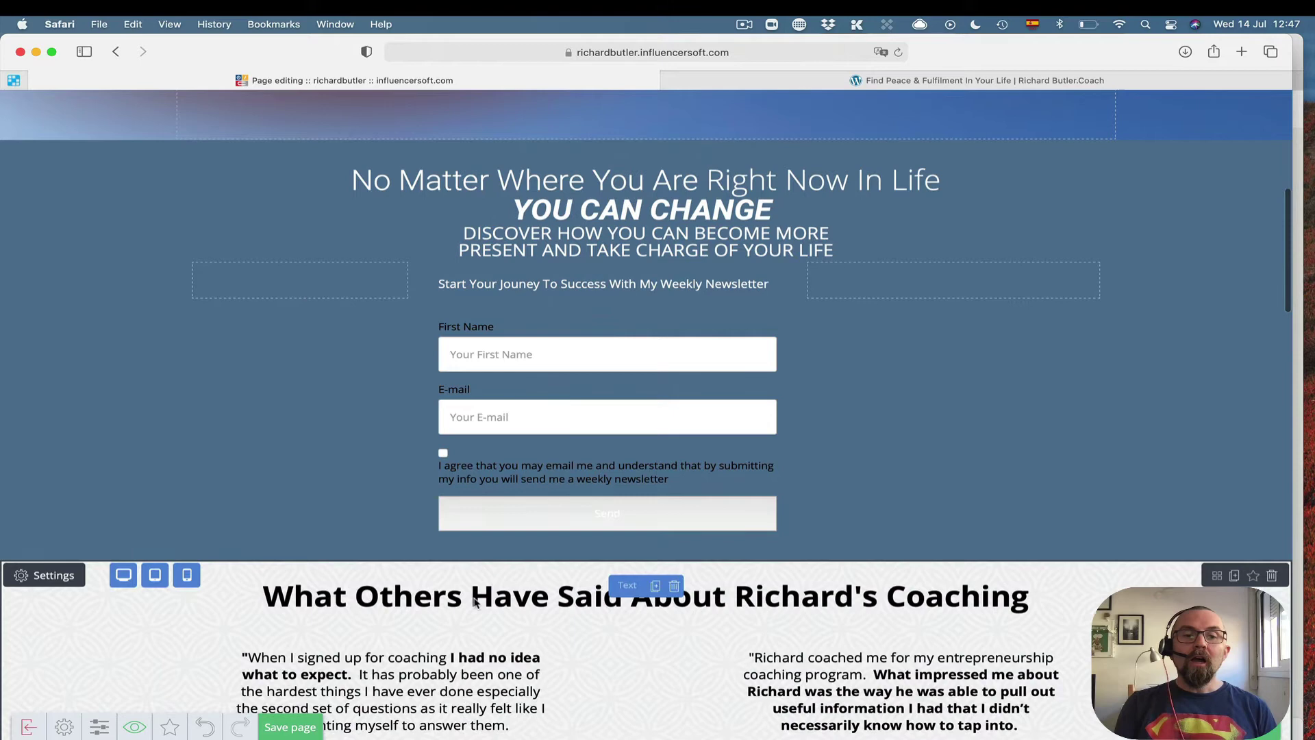
double_click(509, 597)
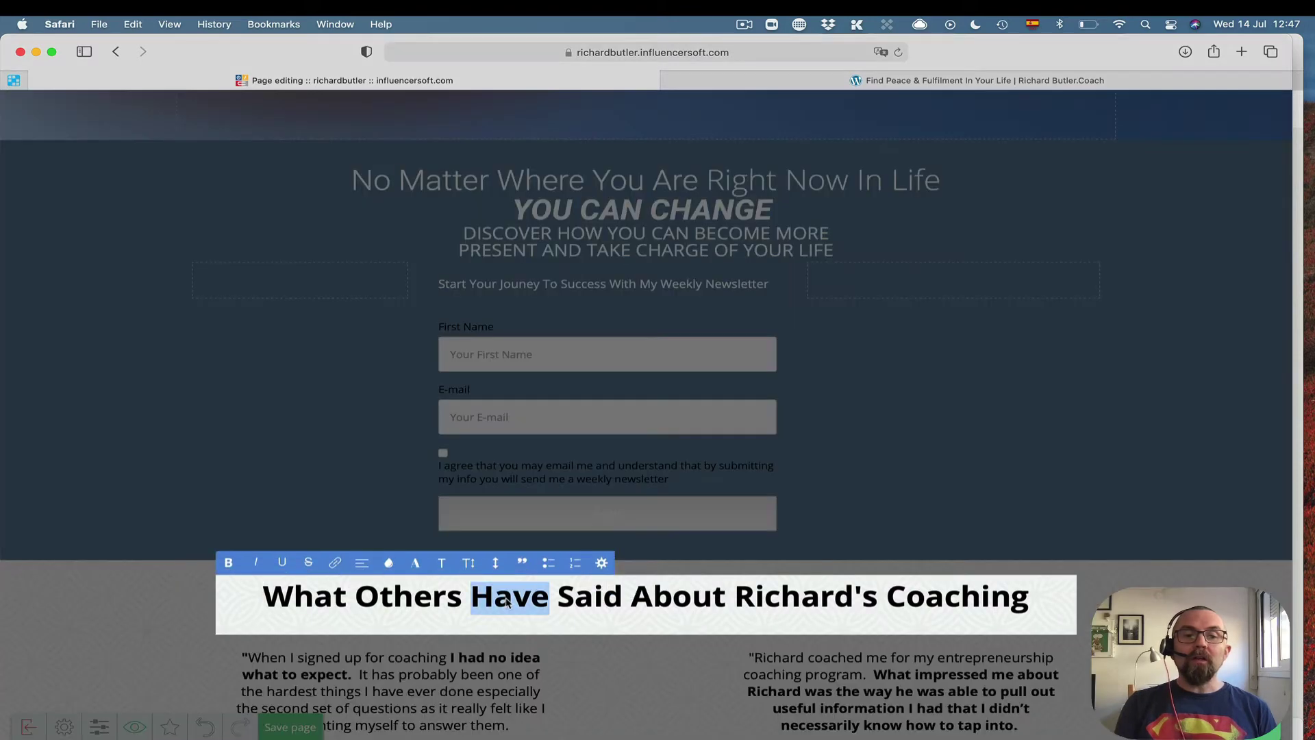
left_click(678, 676)
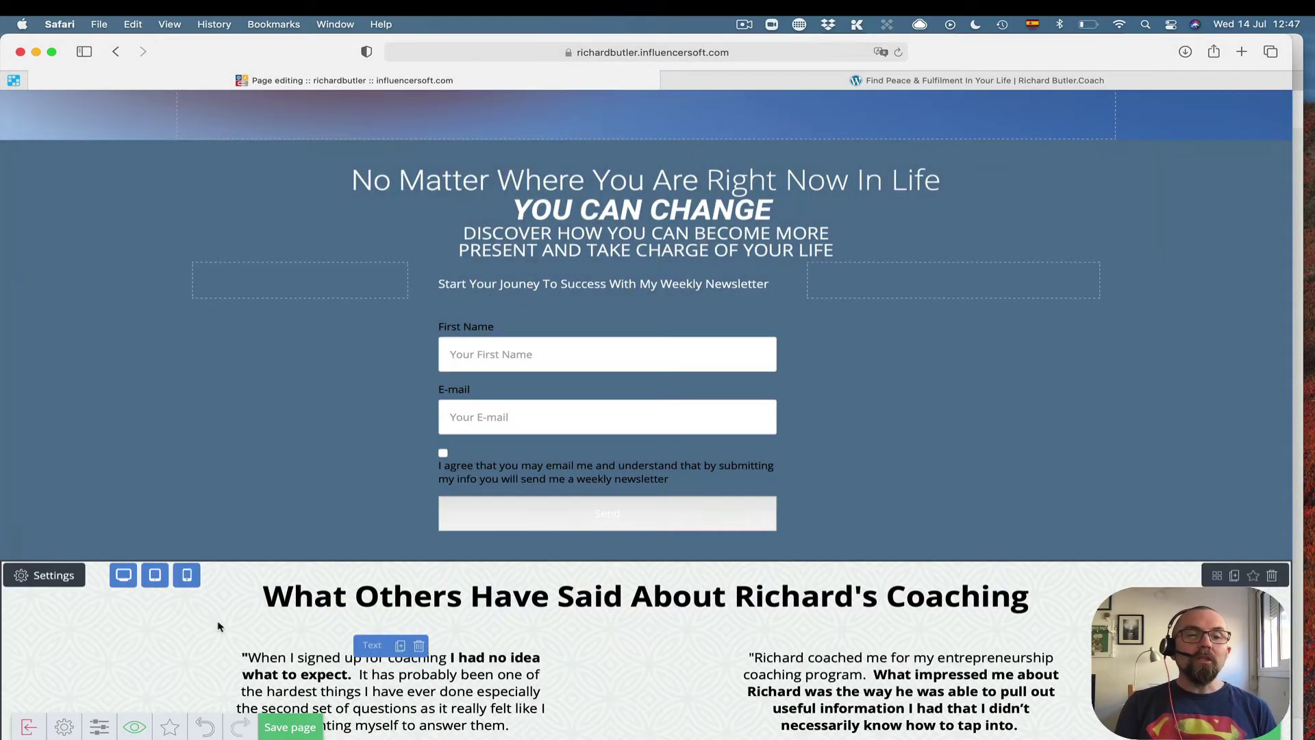
left_click(190, 581)
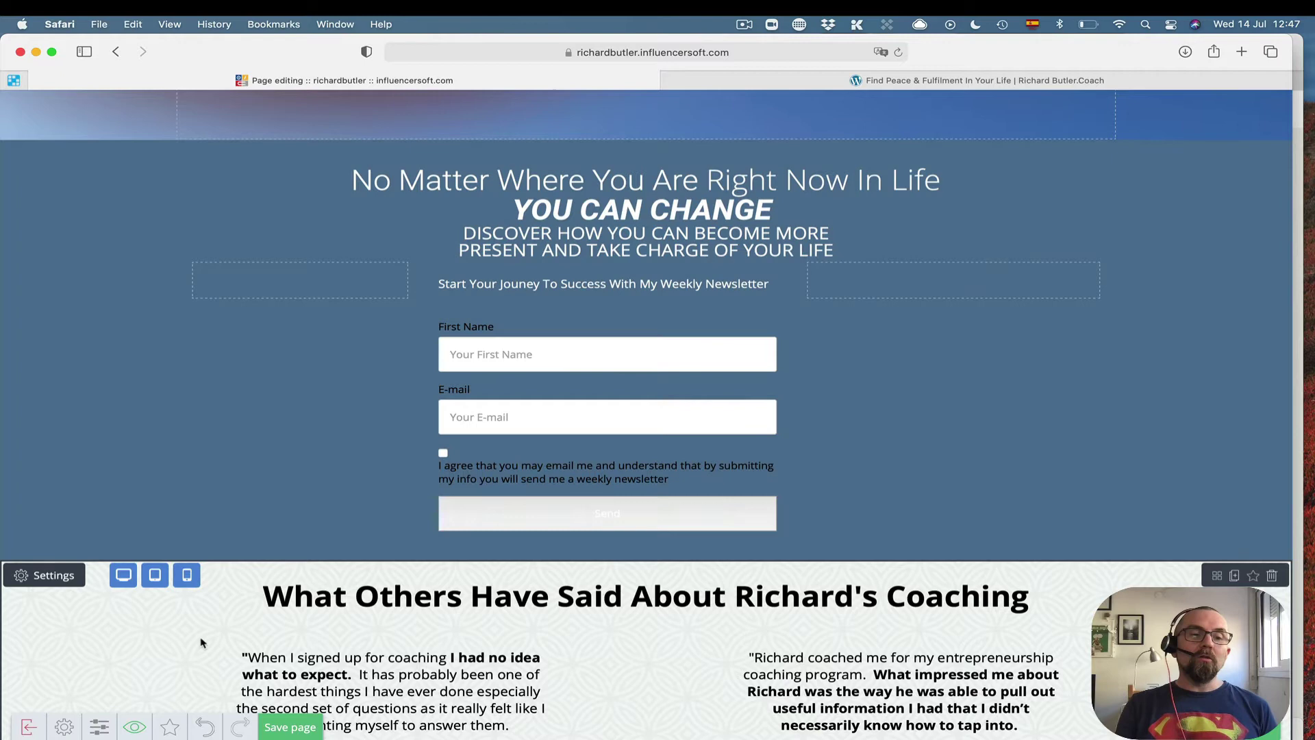
Step: Review Website settings' Background, Images, Insert HTML-Code, SEO and Social Media tabs, then close them
left_click(65, 727)
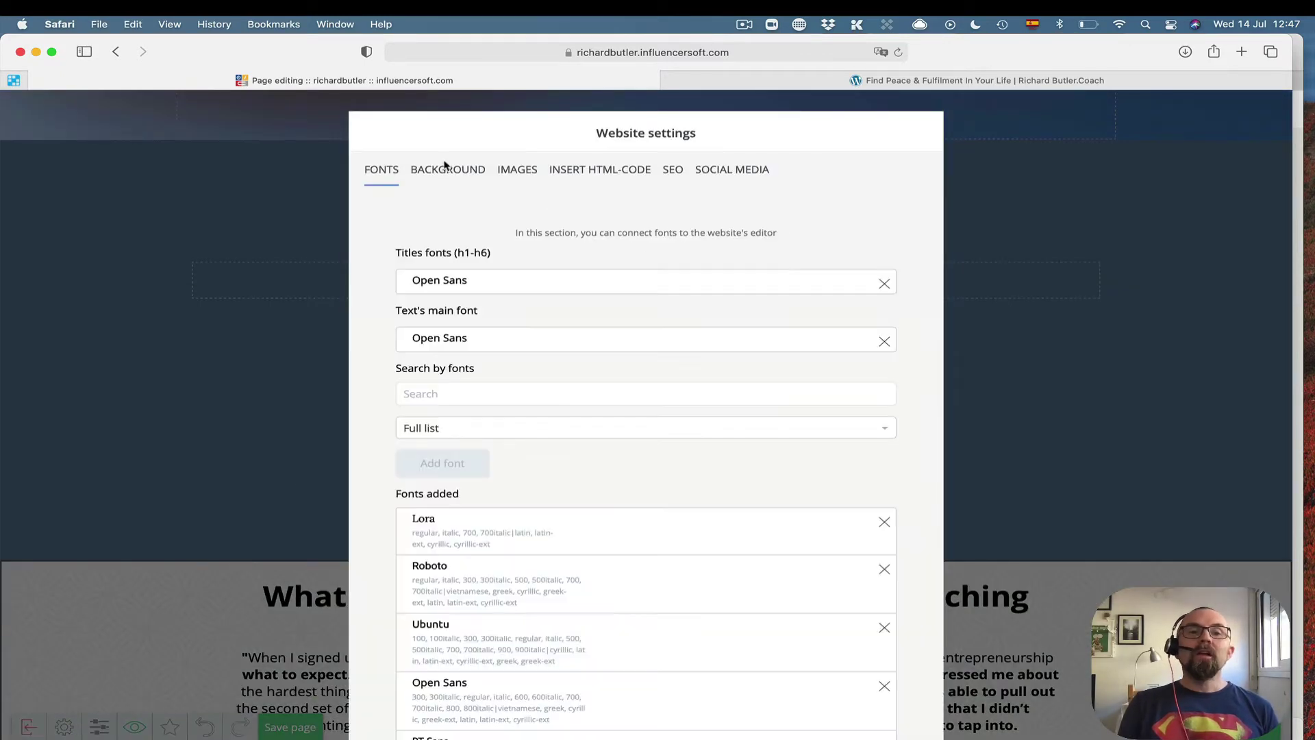
left_click(446, 173)
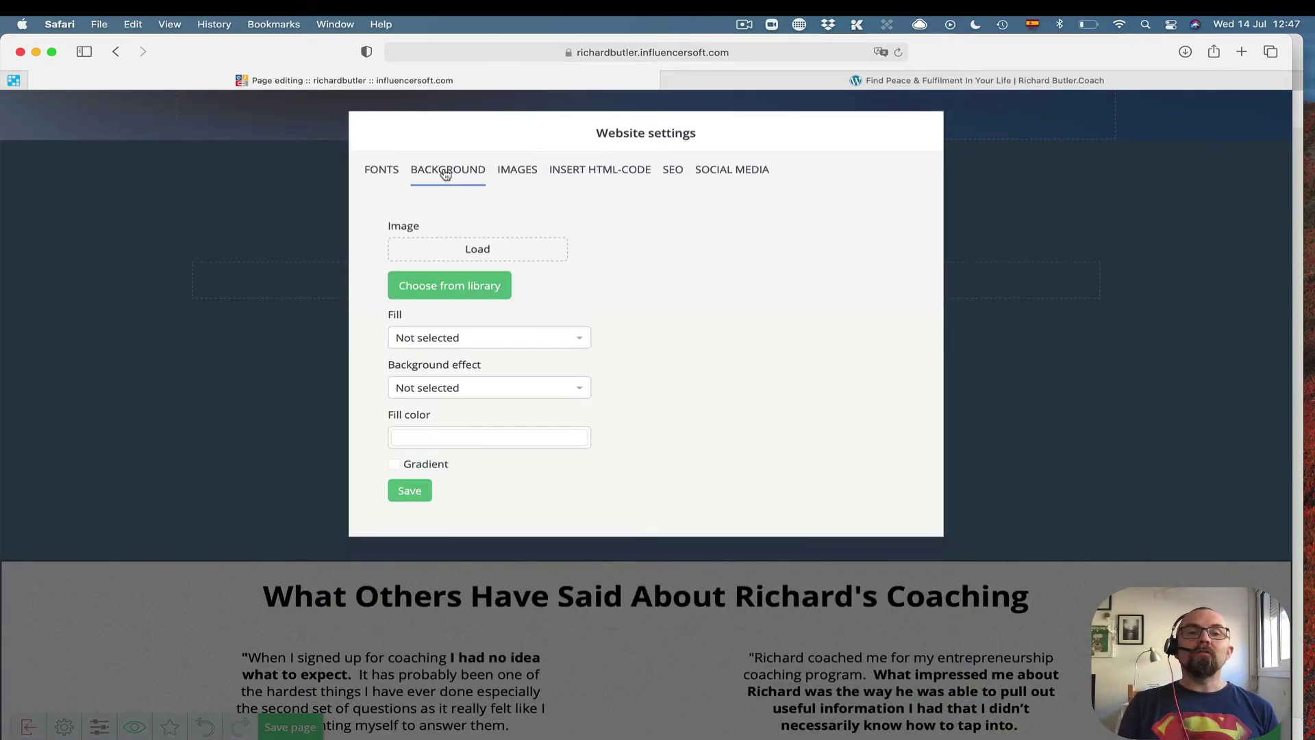
left_click(533, 176)
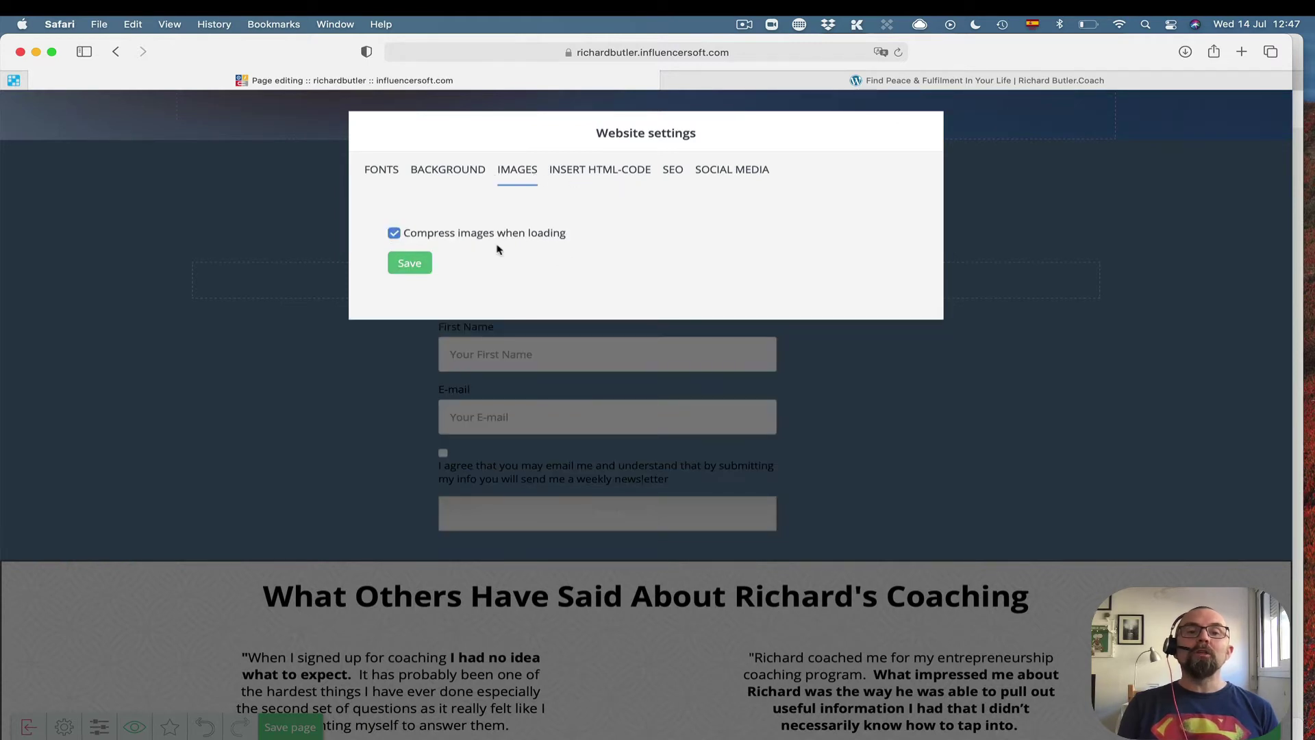
left_click(611, 176)
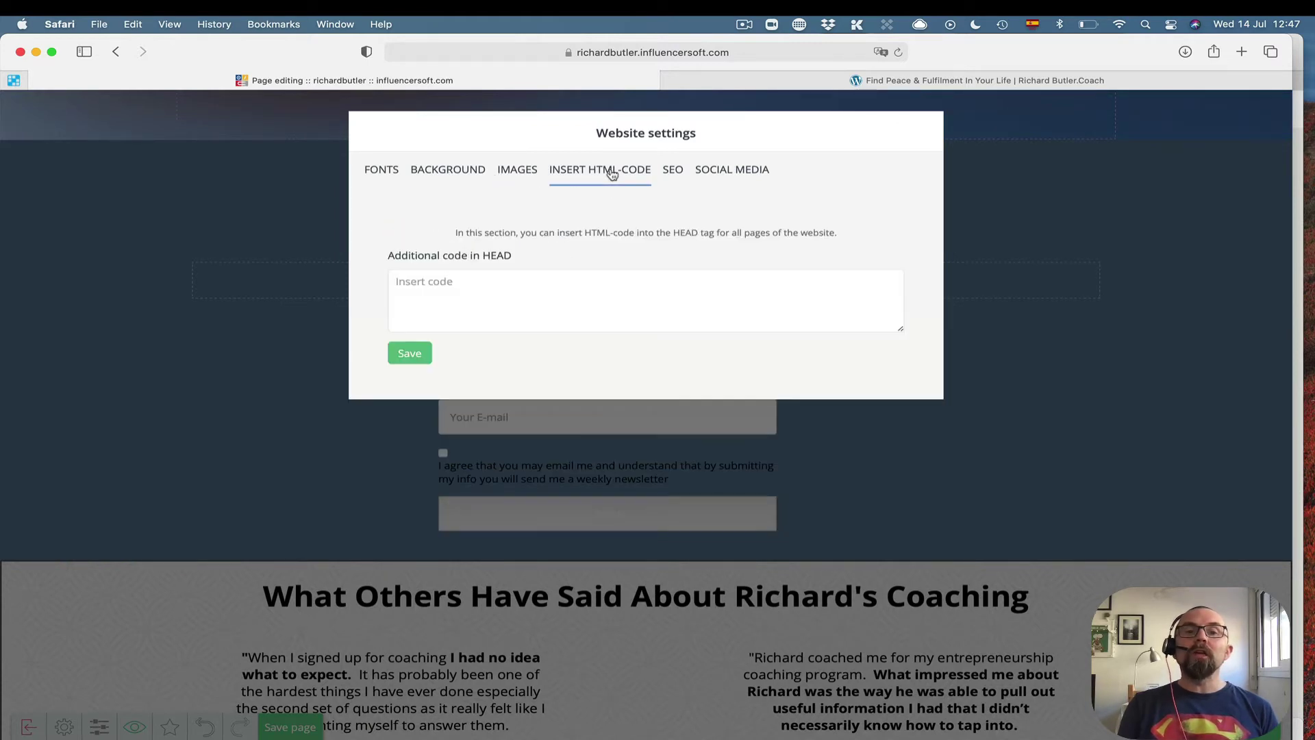
left_click(670, 179)
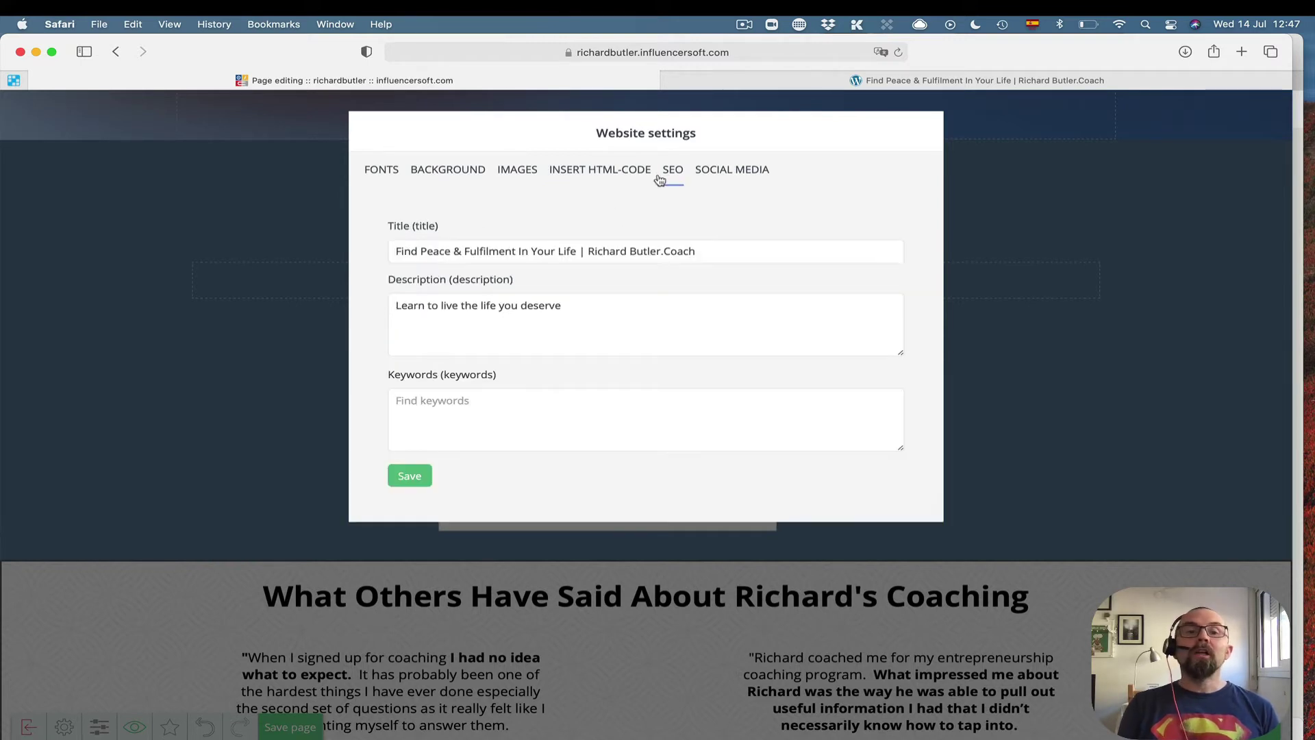
left_click(741, 176)
scroll(596, 373, "down", 1)
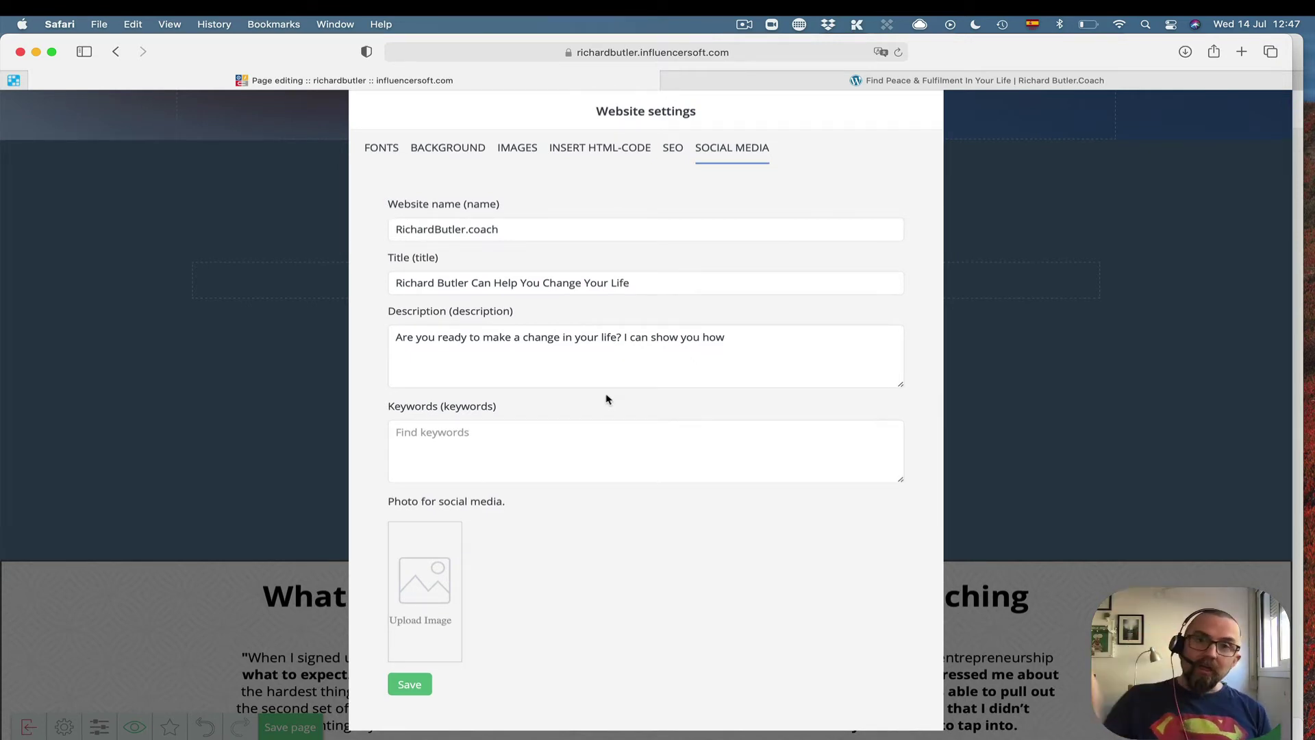
left_click(1060, 400)
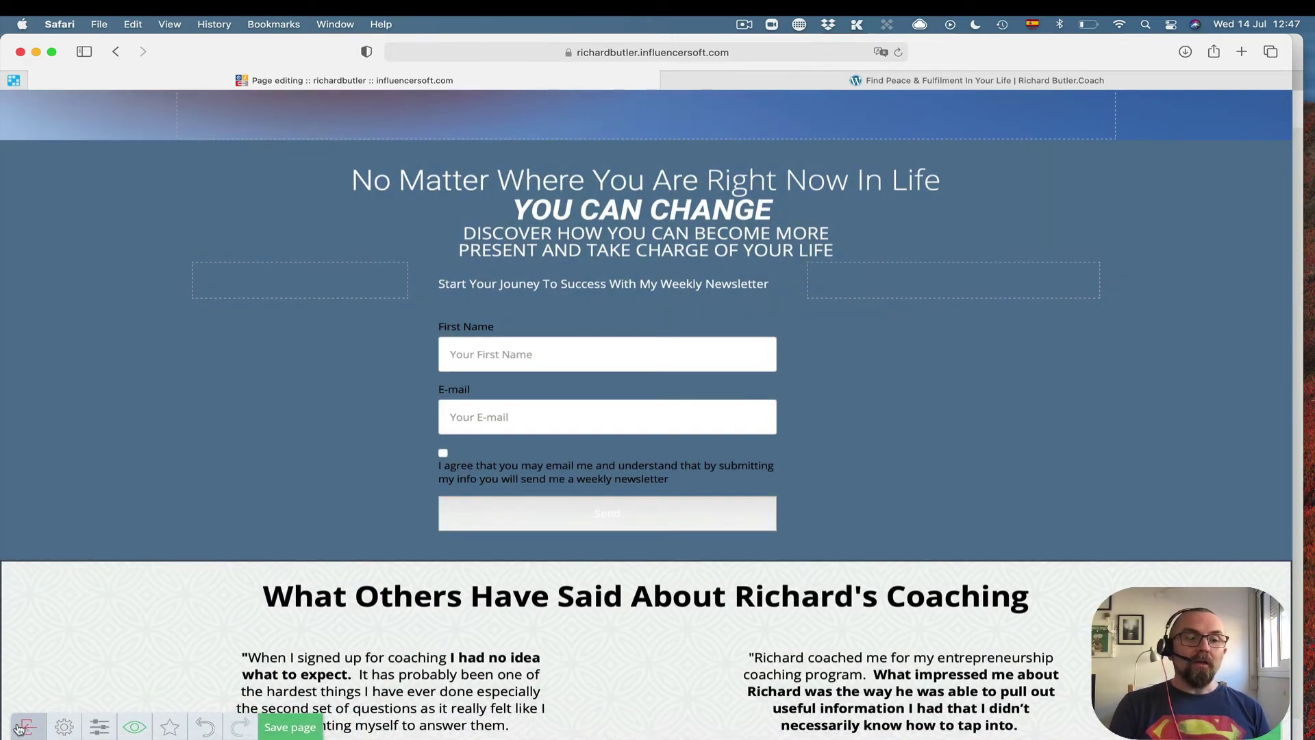
Step: Exit the page editor back to the index page's basic parameters
left_click(19, 728)
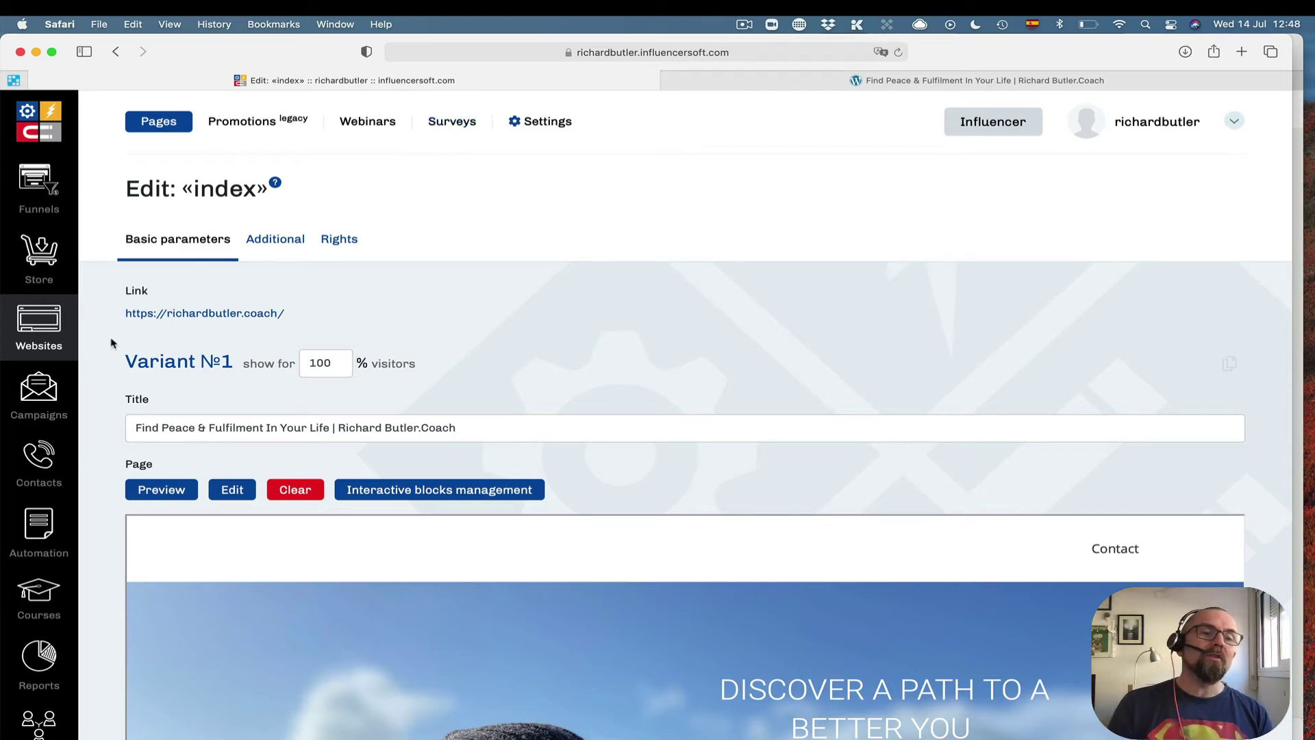
Step: Show the Campaigns Sequences list containing the active NLP sequence
left_click(42, 387)
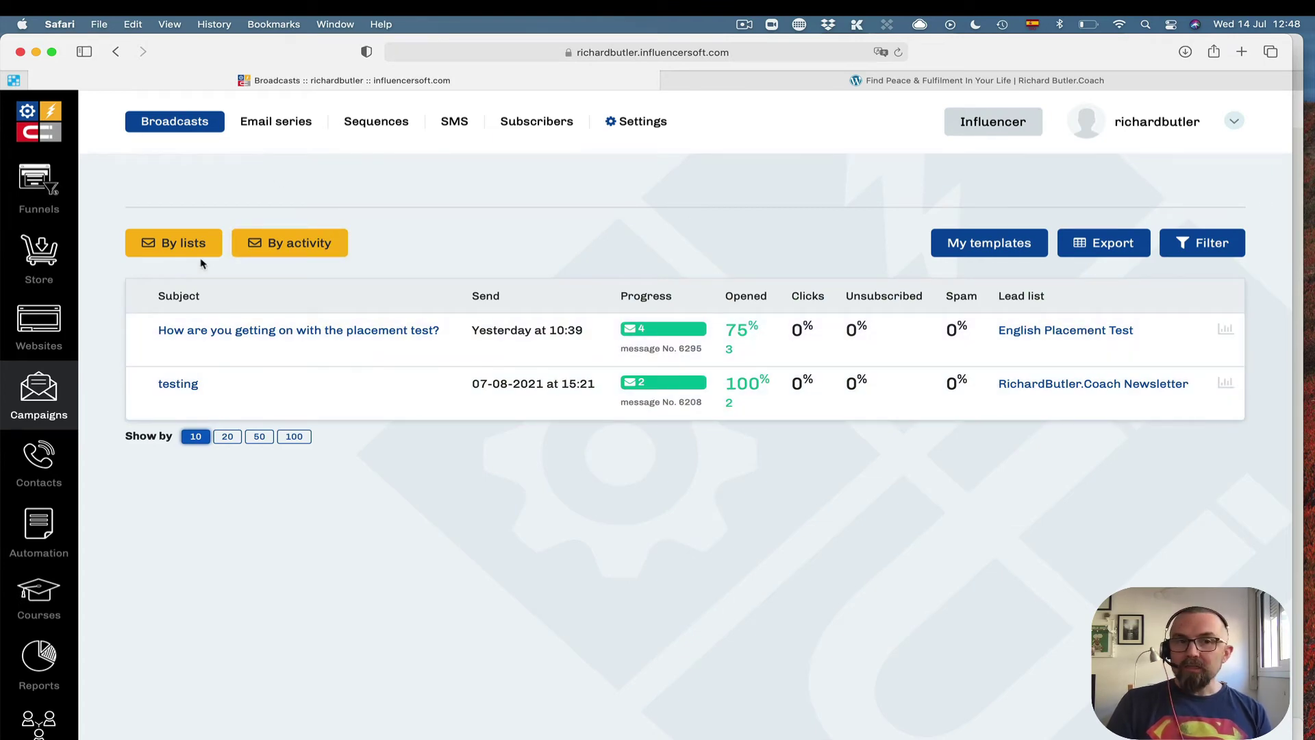
left_click(277, 121)
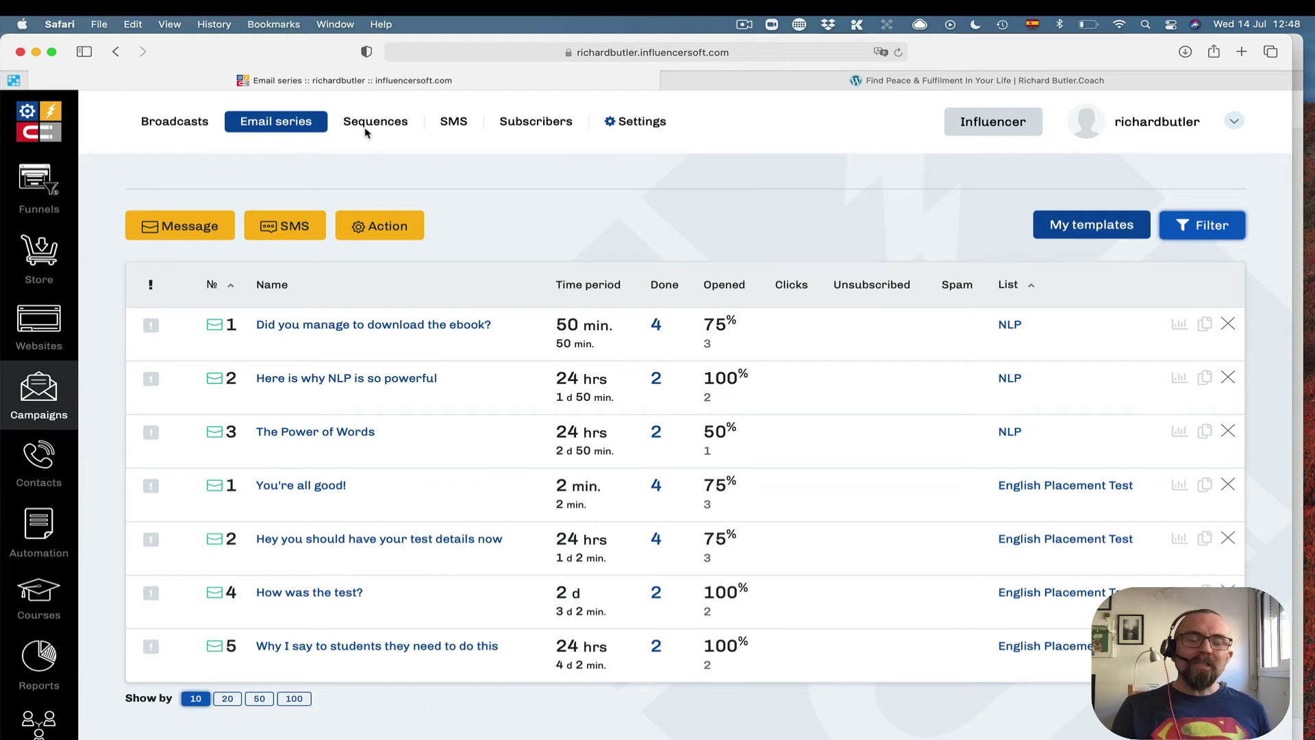
left_click(372, 126)
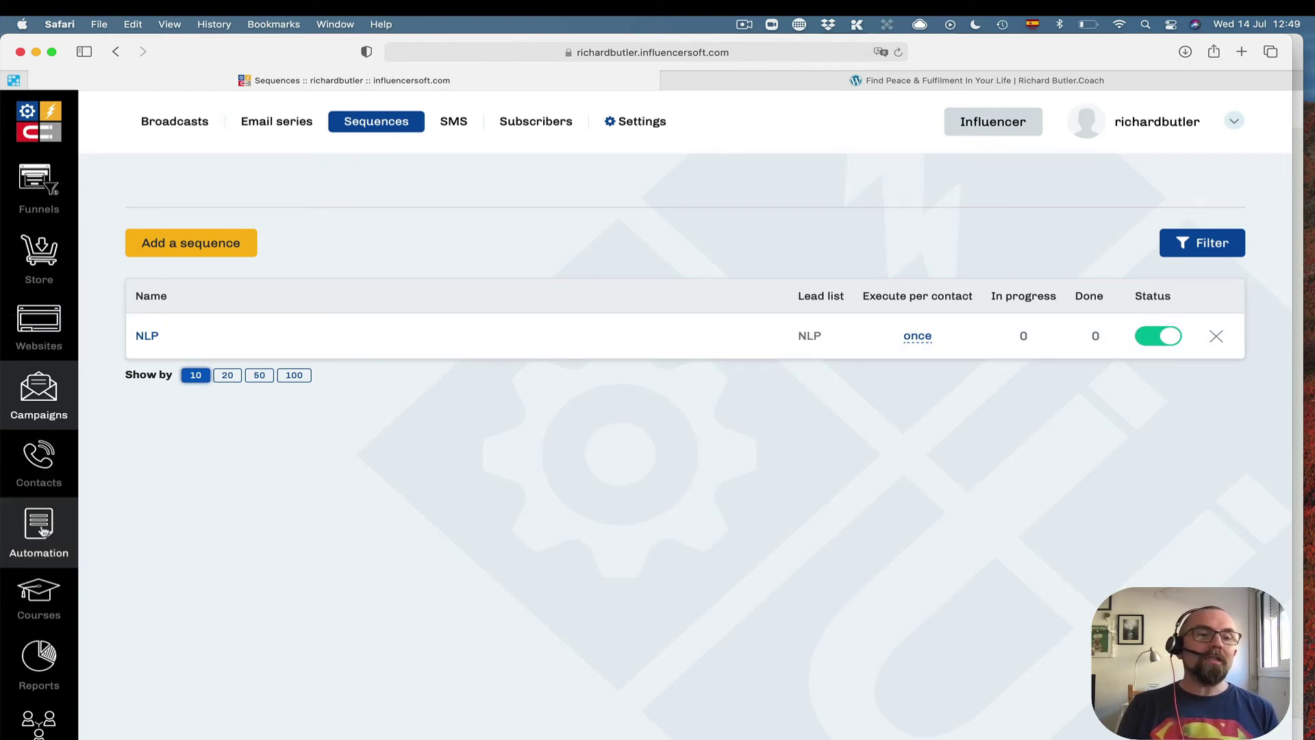
Step: Open the site's automation process from Automation's Processes list
left_click(43, 532)
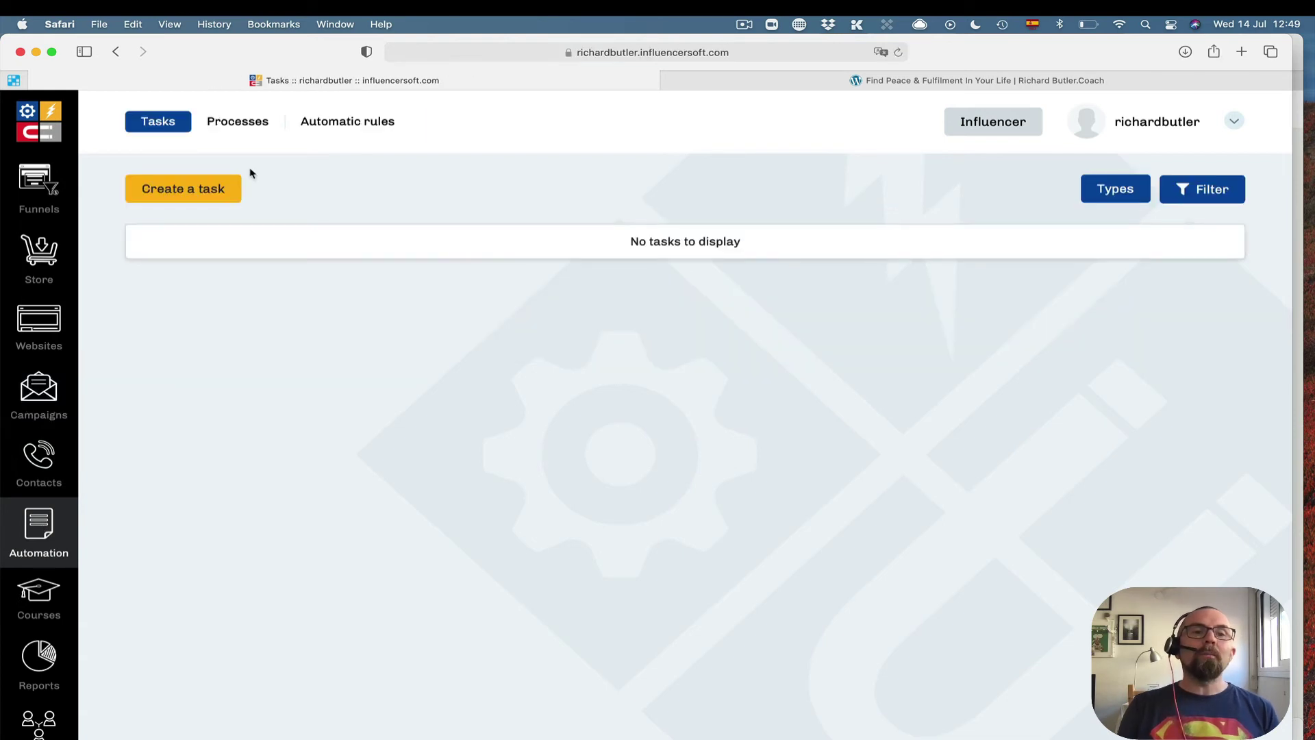
left_click(248, 124)
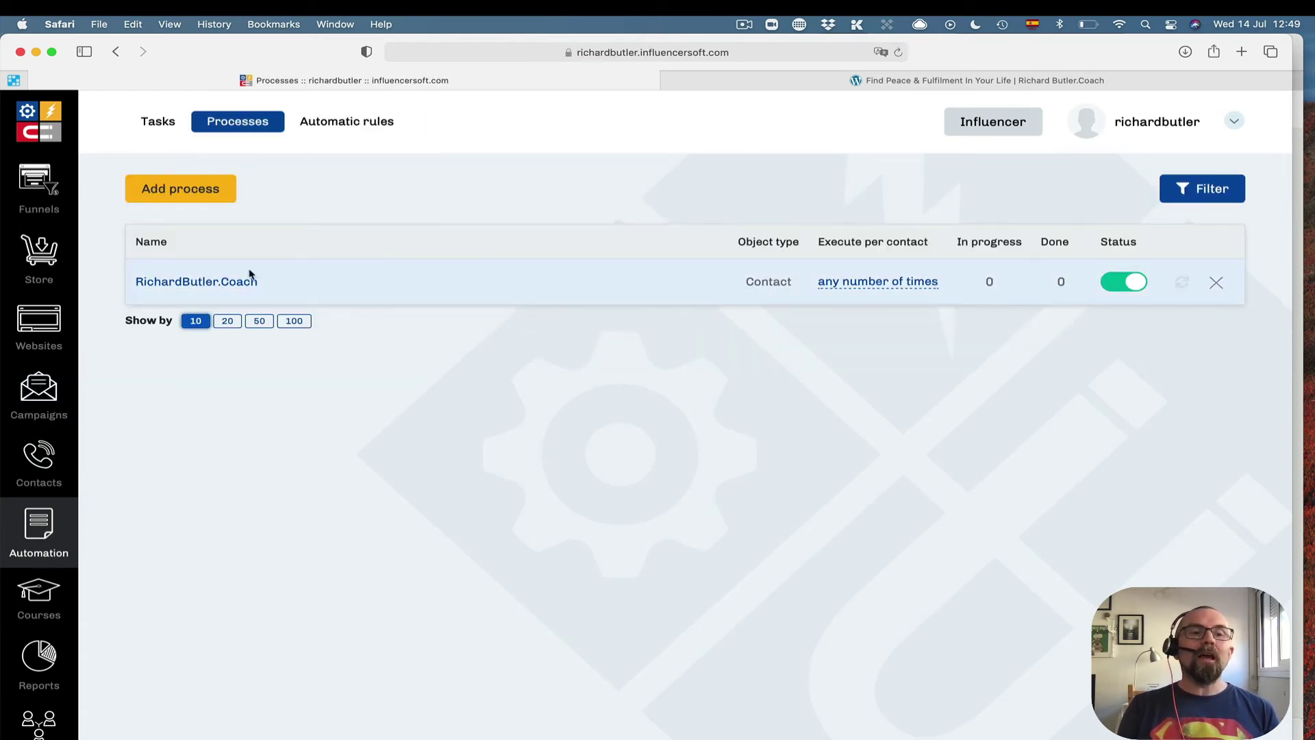
left_click(234, 281)
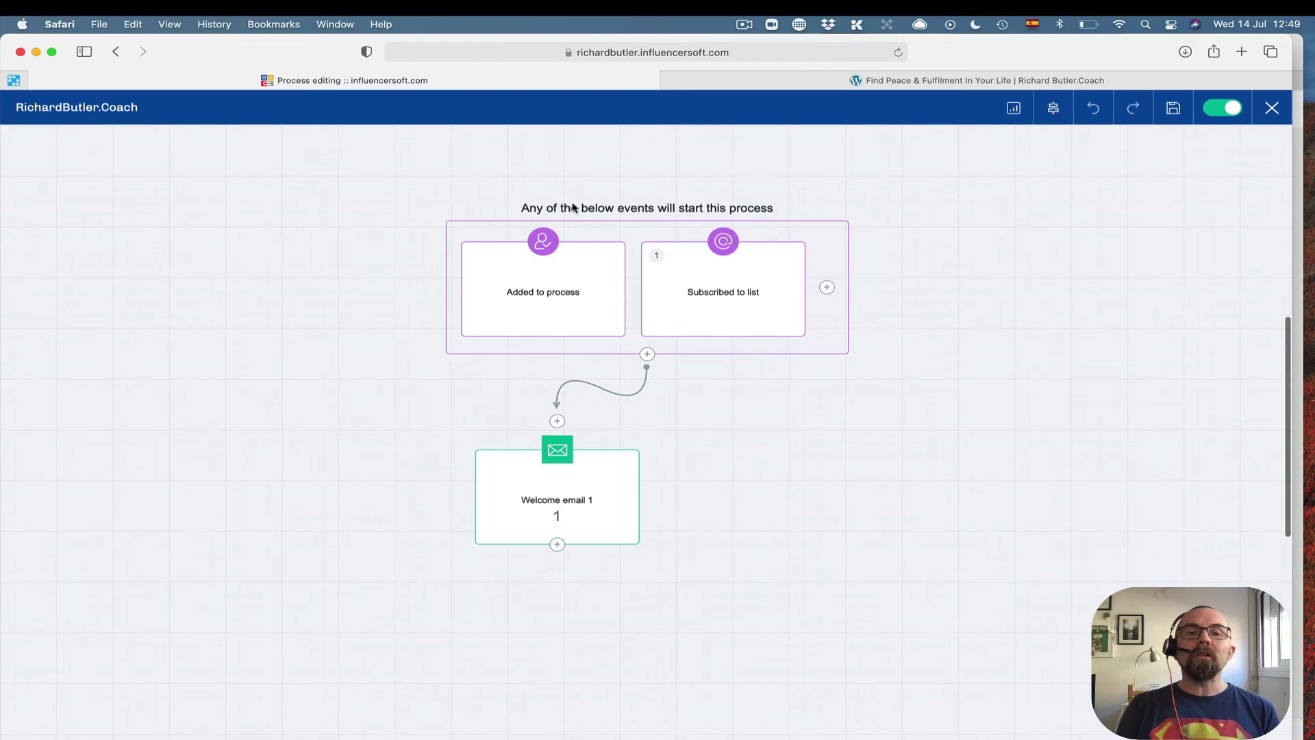
Step: Browse the Actions and Triggers available for a new step after Welcome email 1, then close
mouse_move(784, 282)
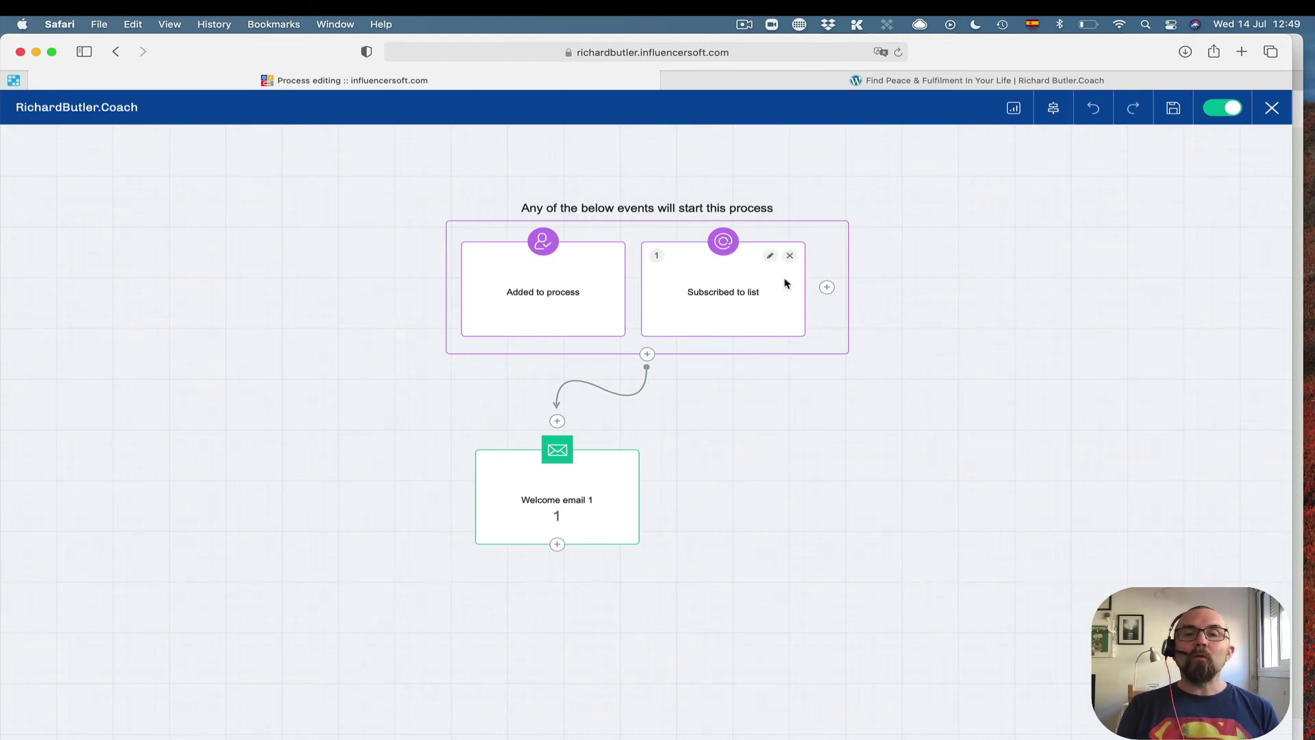
mouse_move(622, 493)
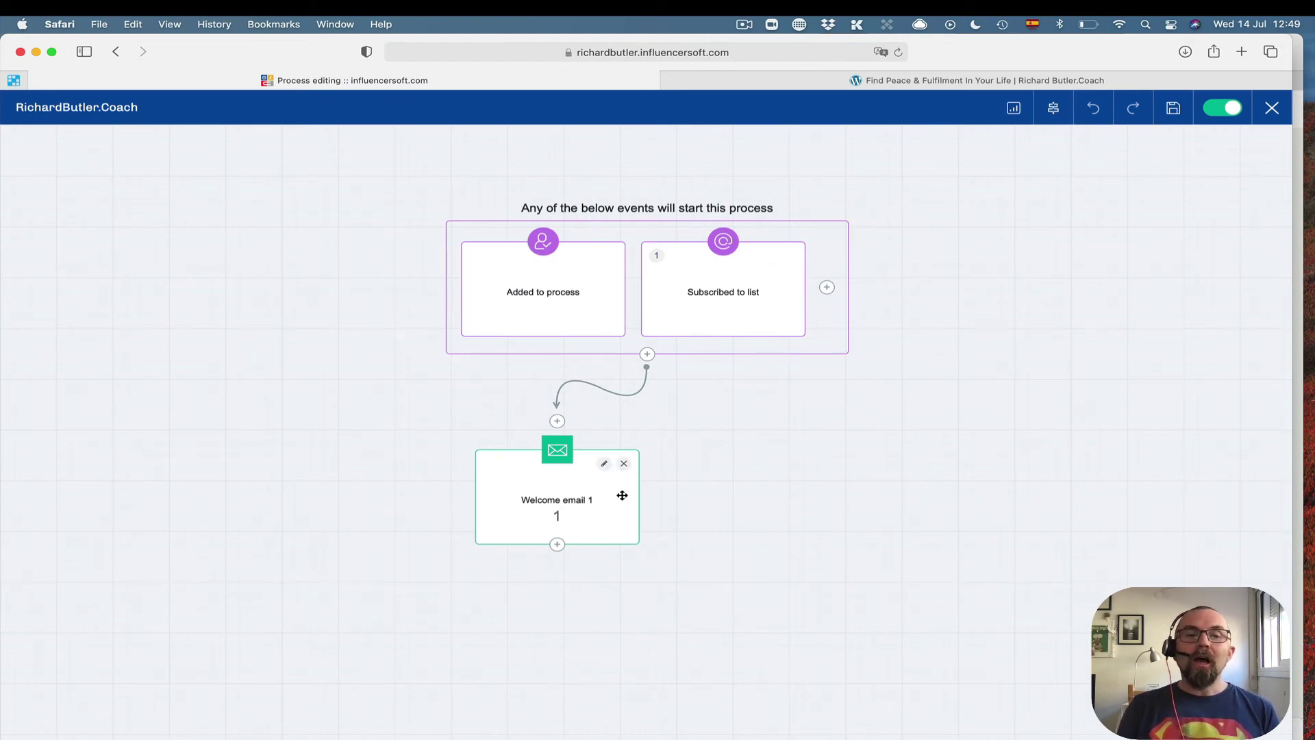
left_click(561, 547)
scroll(575, 551, "down", 5)
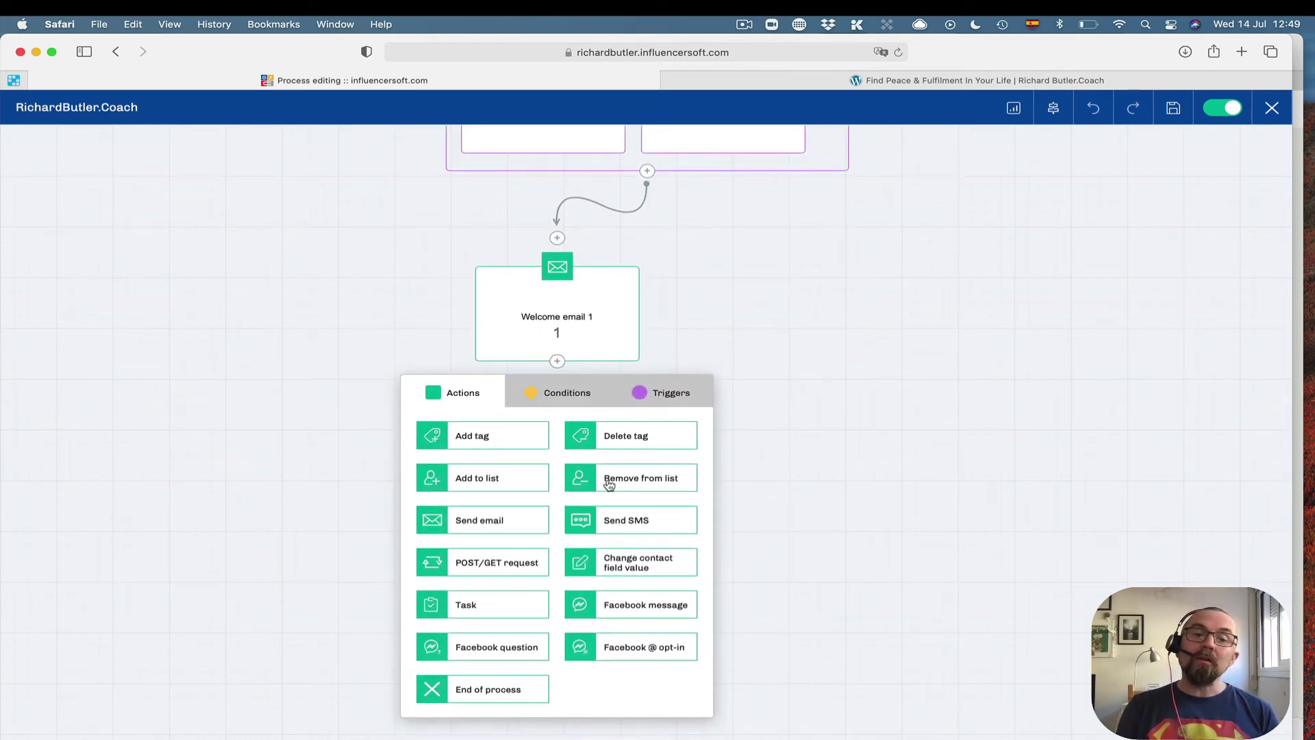
left_click(672, 396)
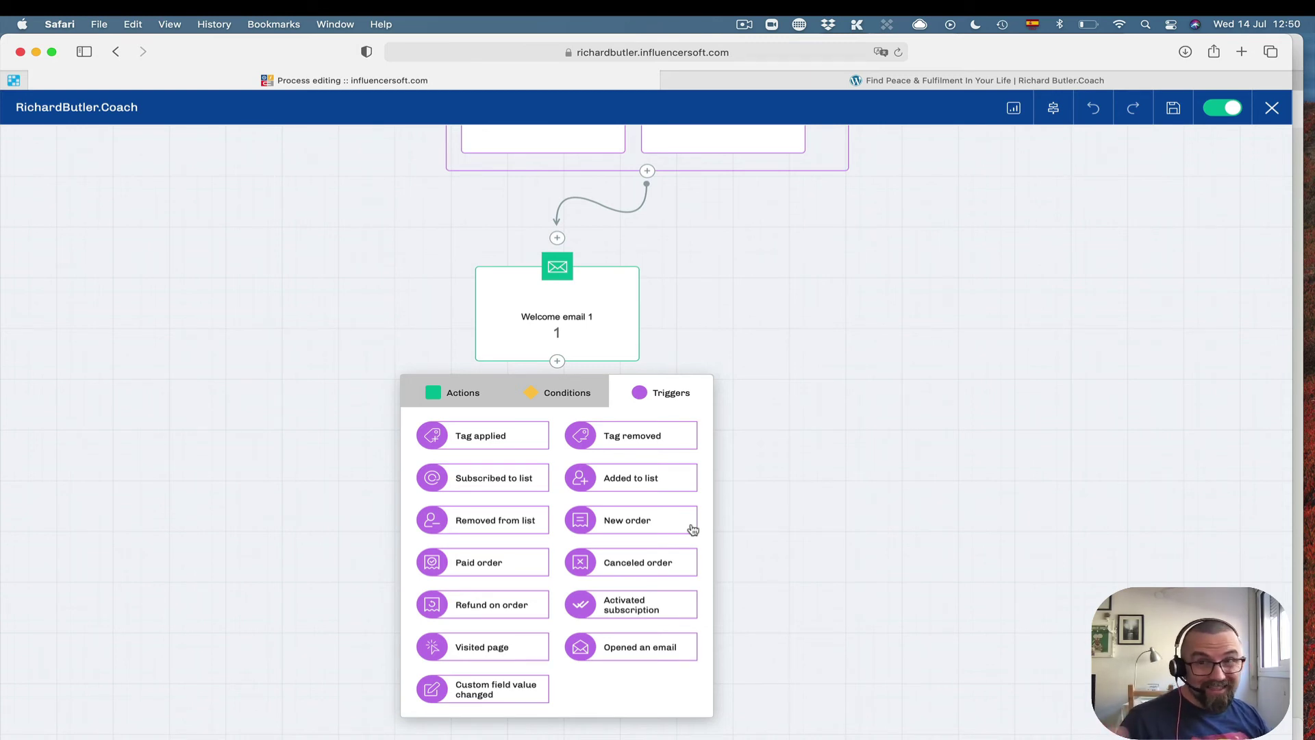
left_click(299, 369)
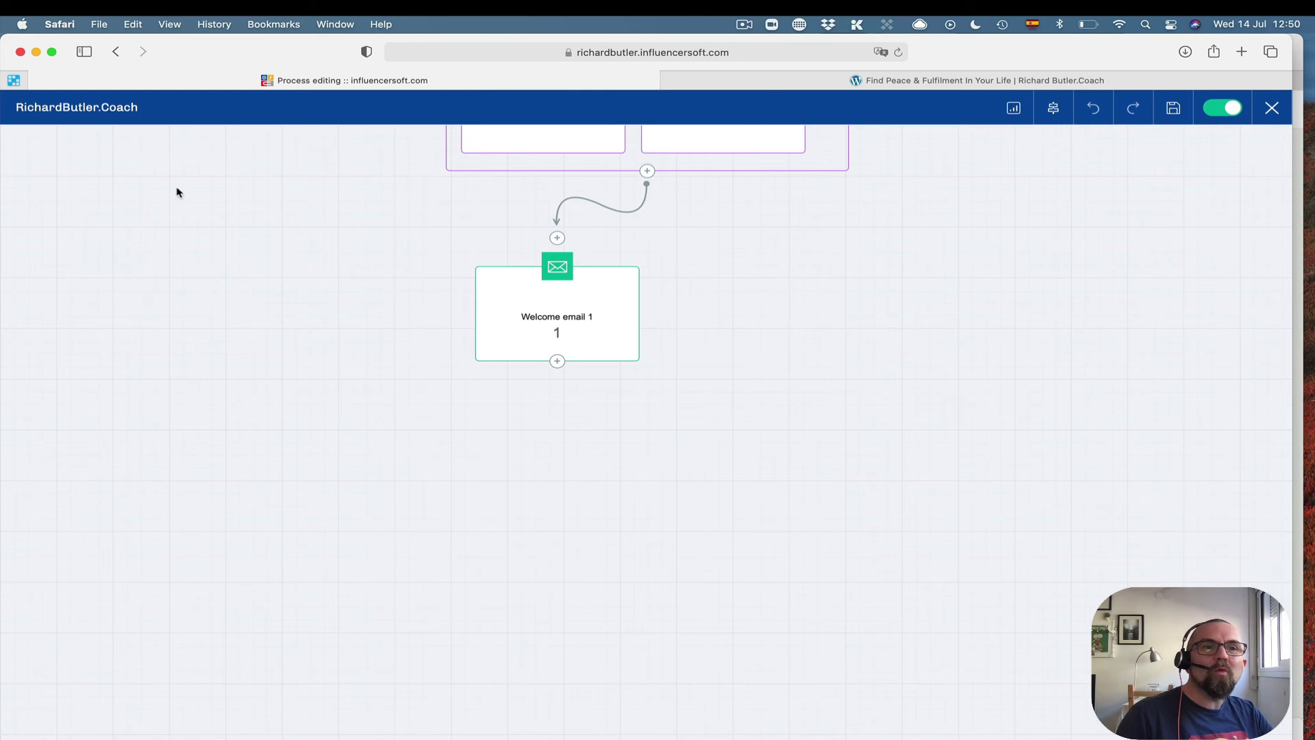
left_click(51, 112)
scroll(507, 393, "up", 10)
scroll(508, 392, "left", 10)
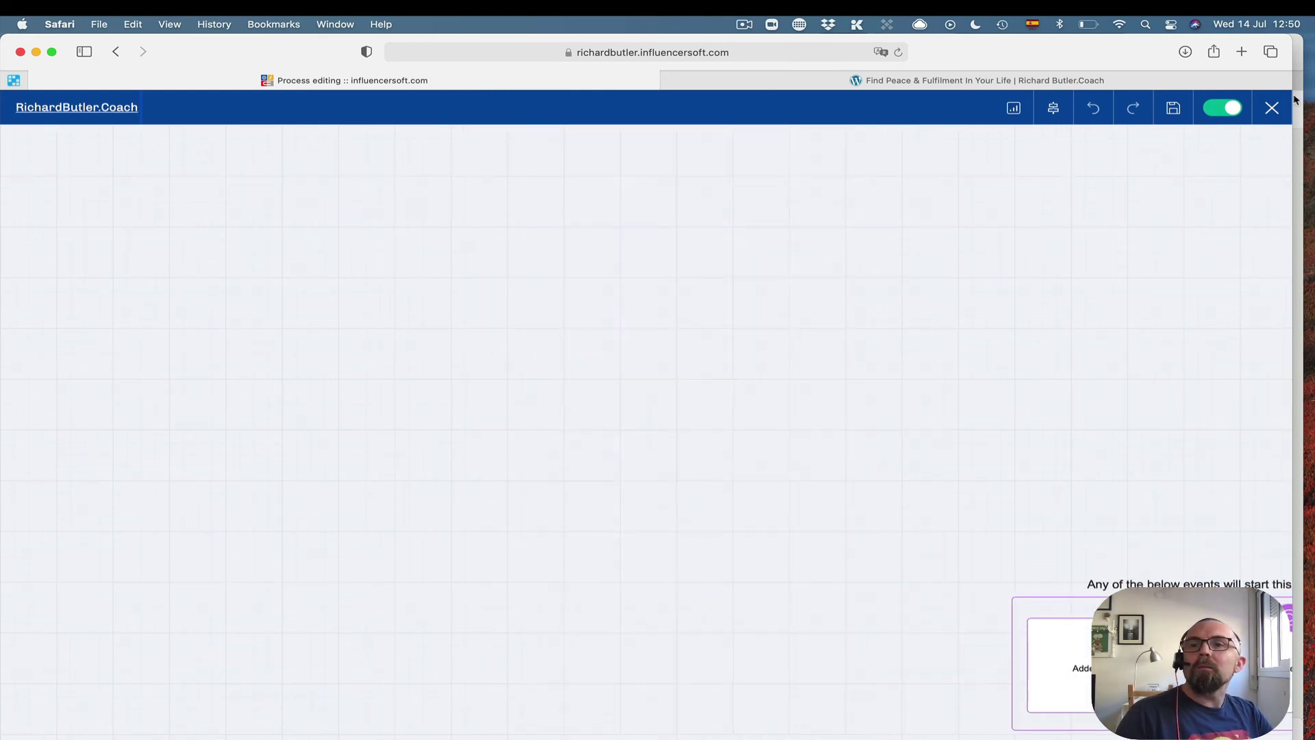
Step: Open the 1 Year To Success course's structure and its Notices for students letters
left_click(1272, 108)
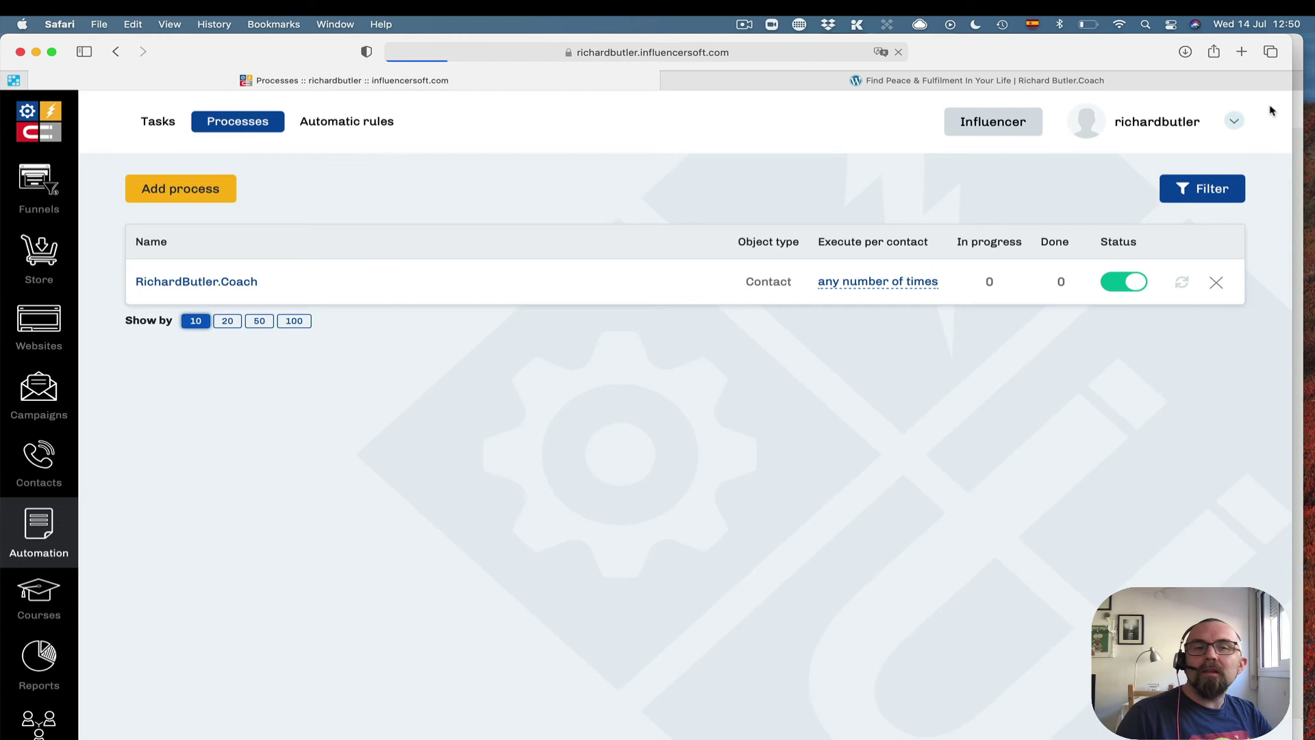
left_click(40, 598)
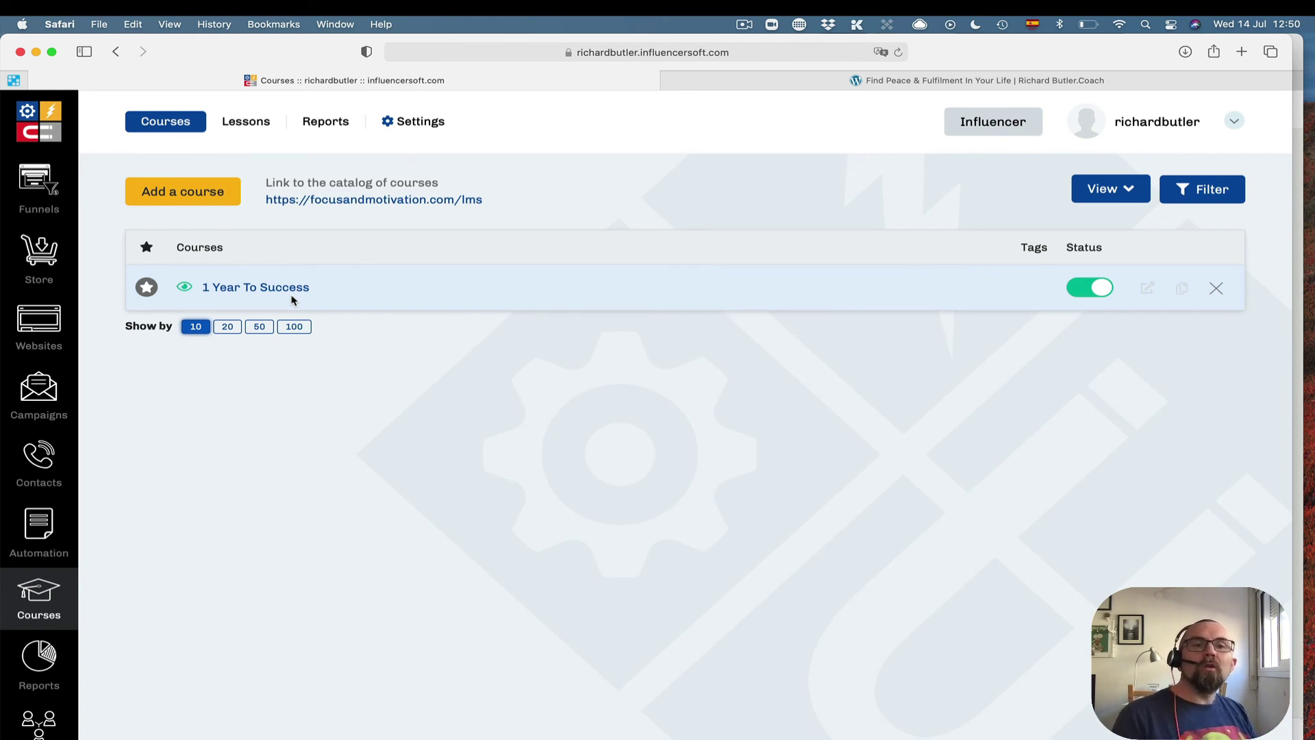
left_click(289, 293)
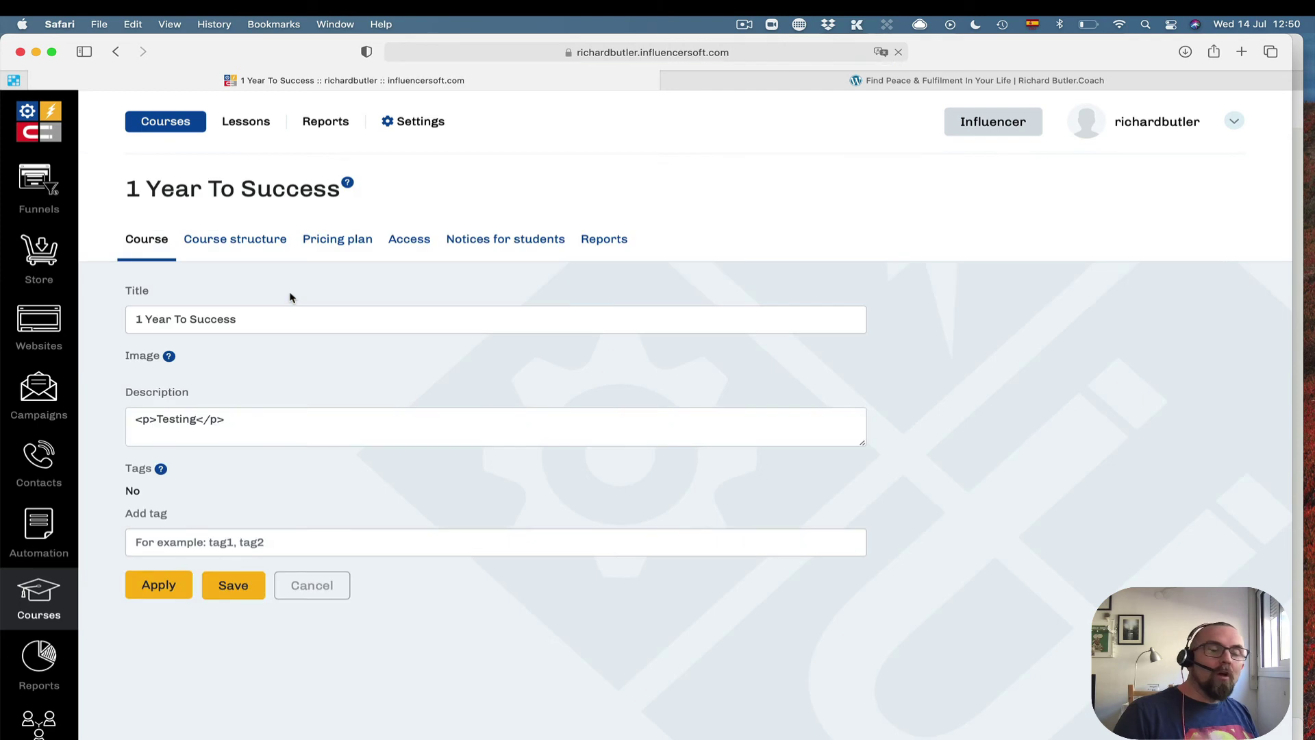
left_click(237, 241)
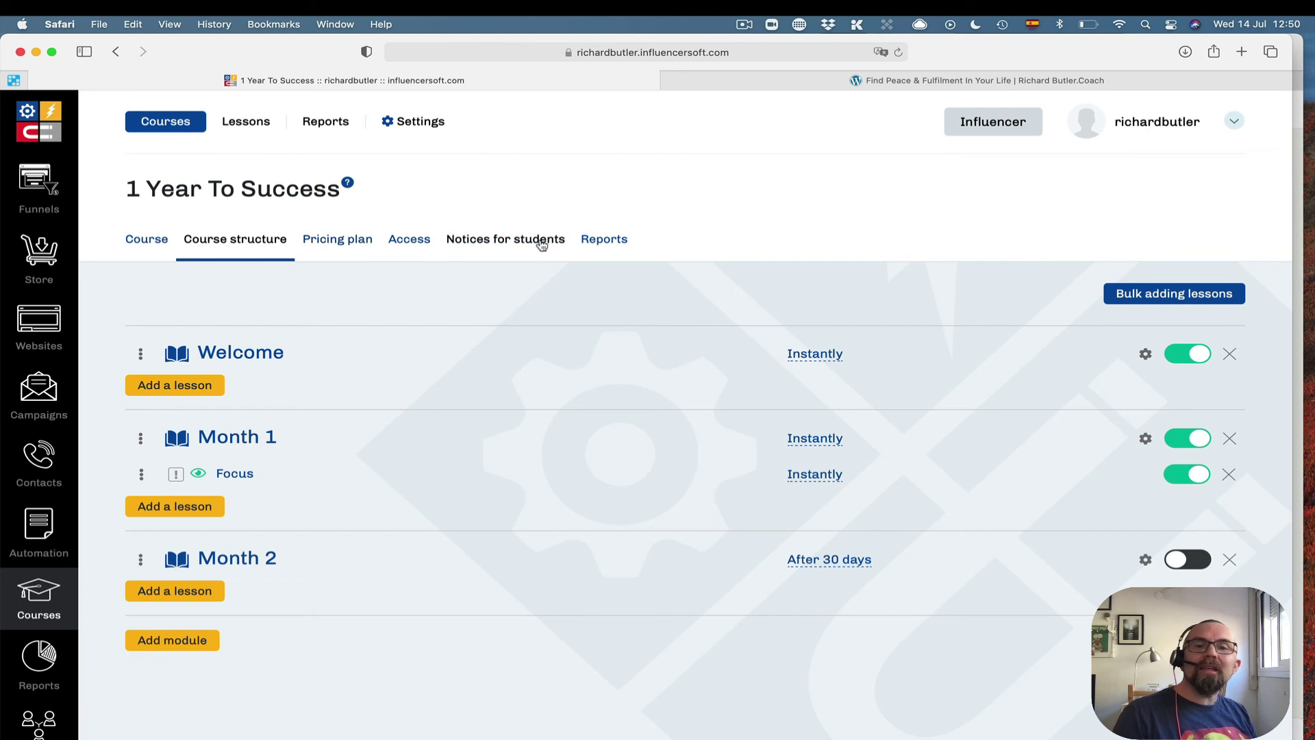
left_click(545, 245)
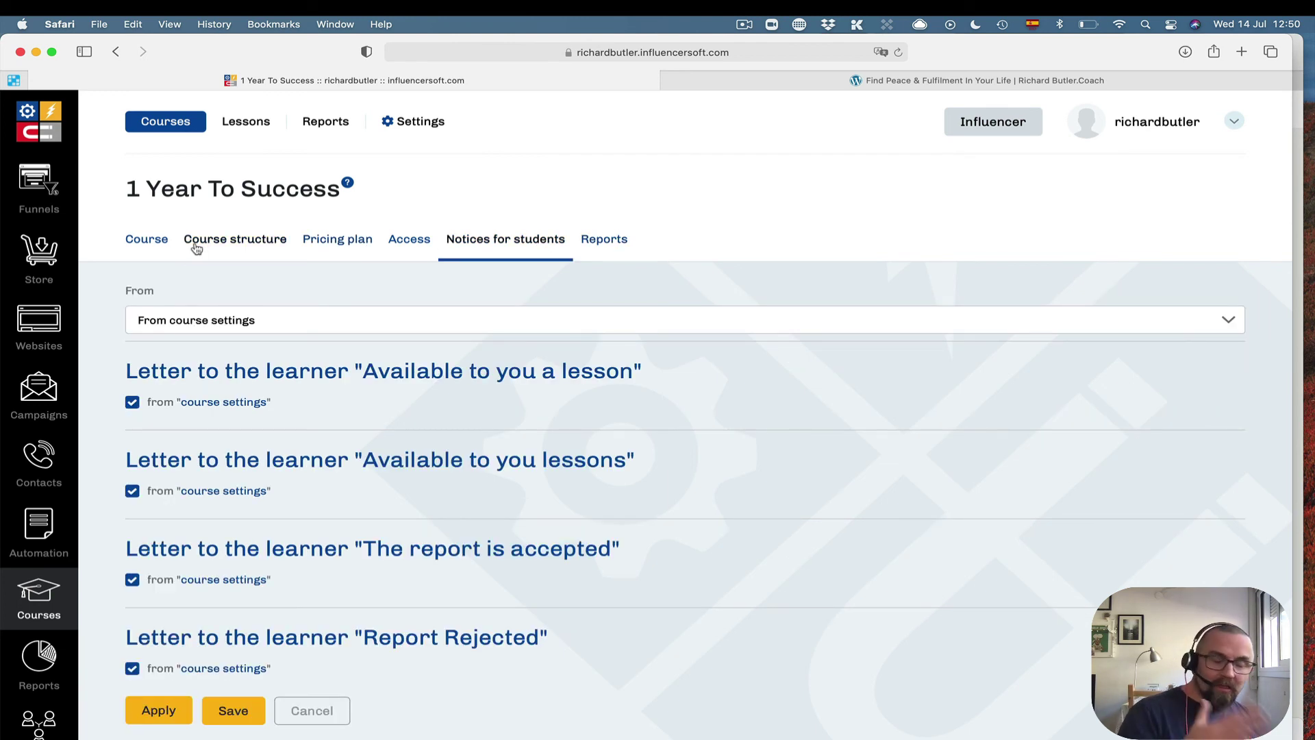
Step: Switch to the Funnels overview listing NLP and Free English Placement Test
left_click(46, 189)
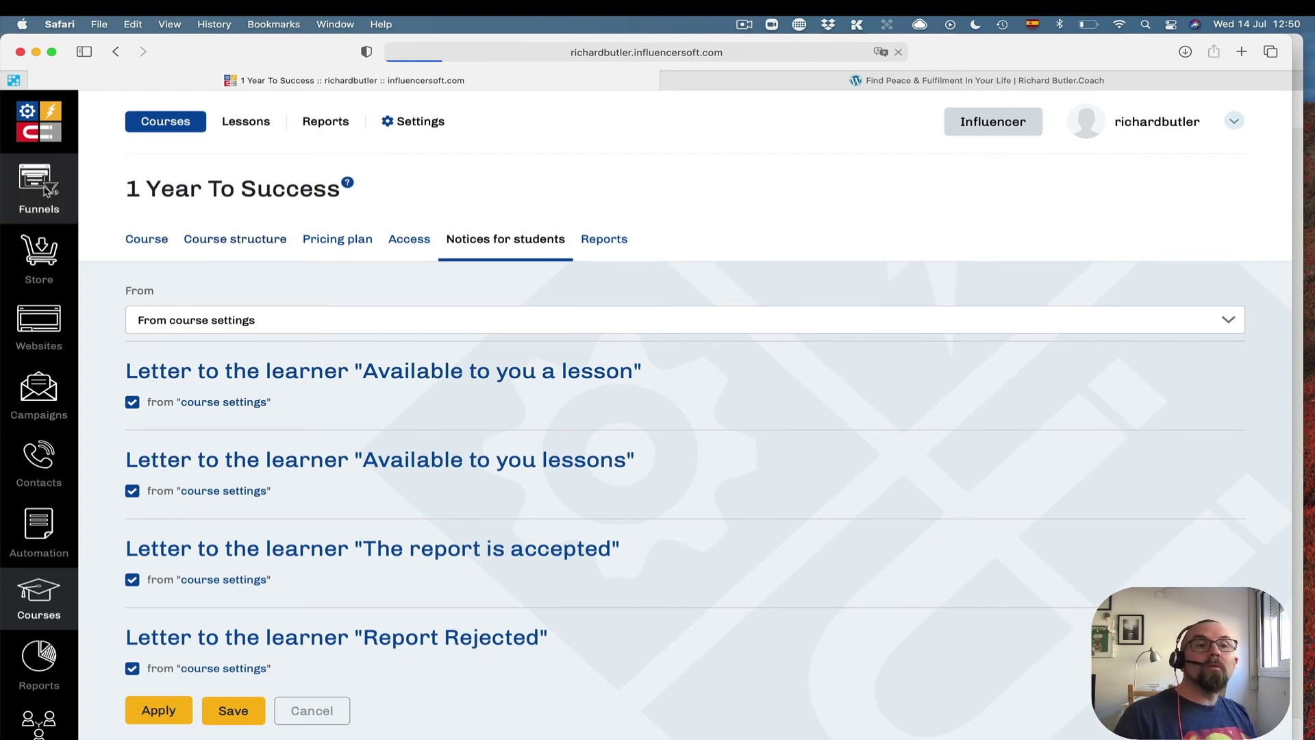